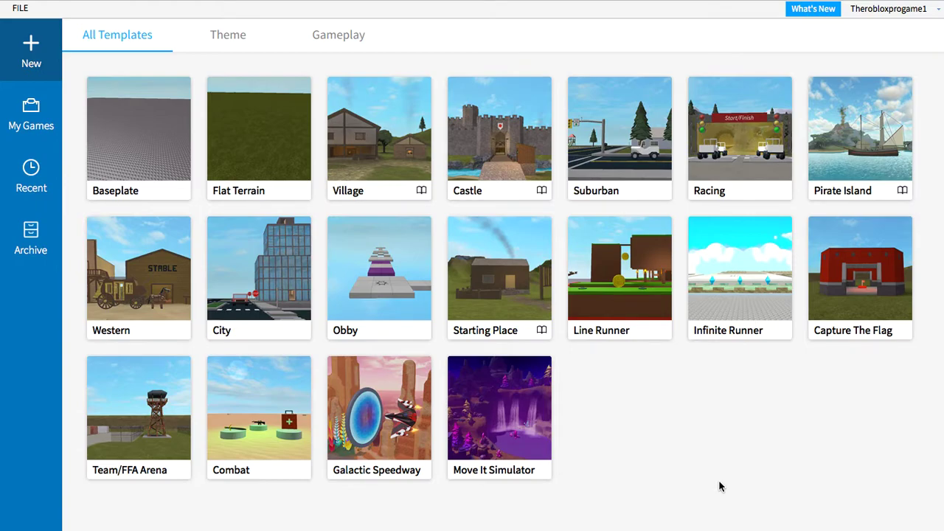
Create a place from the Move It Simulator template and select the Figure model on the podium, framing it in the view
click(481, 408)
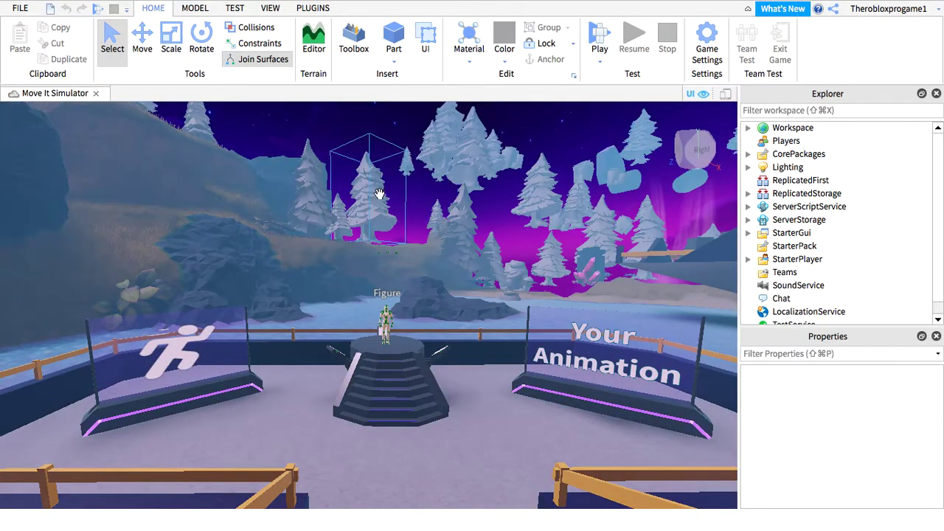
right_drag(380, 195, 388, 249)
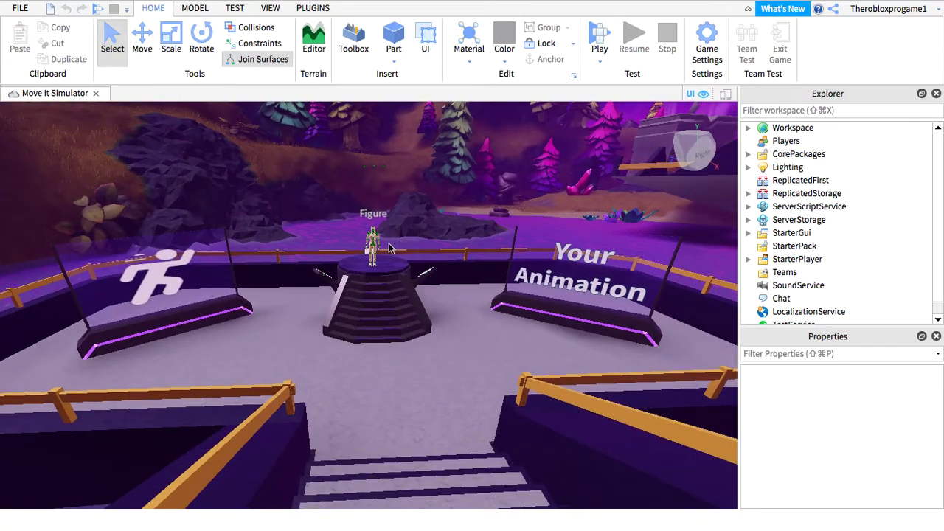
click(373, 244)
key(f)
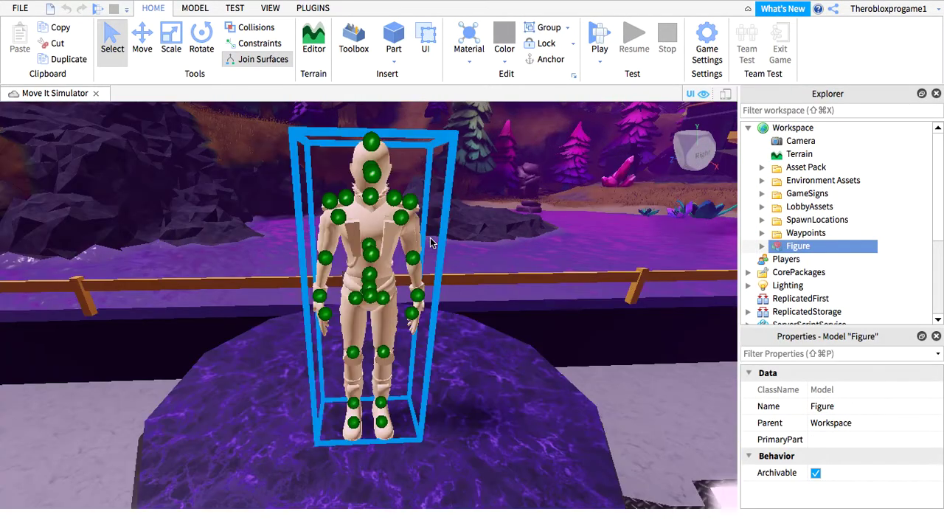
key(a)
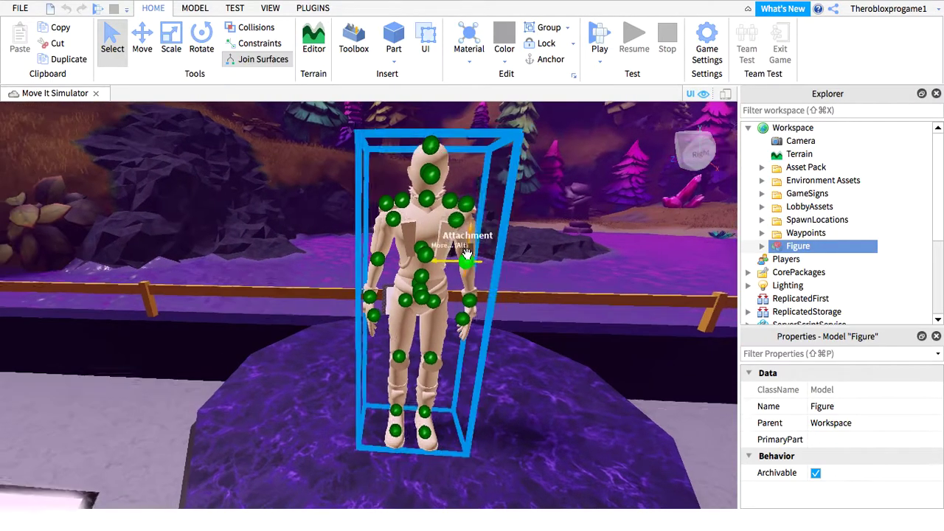
key(d)
key(a)
right_drag(468, 254, 468, 251)
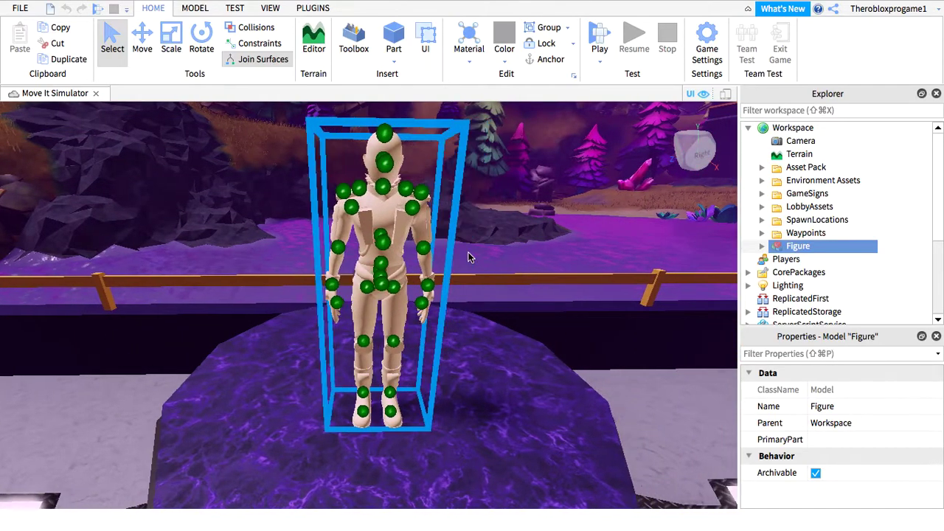
Open the Animation Editor, collapse the ribbon, and load the Figure rig for animating
click(316, 9)
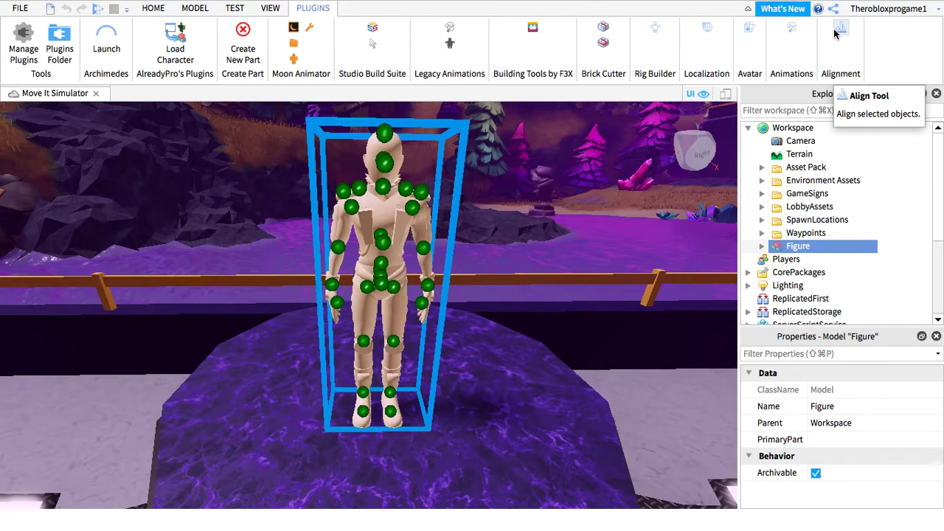
click(794, 28)
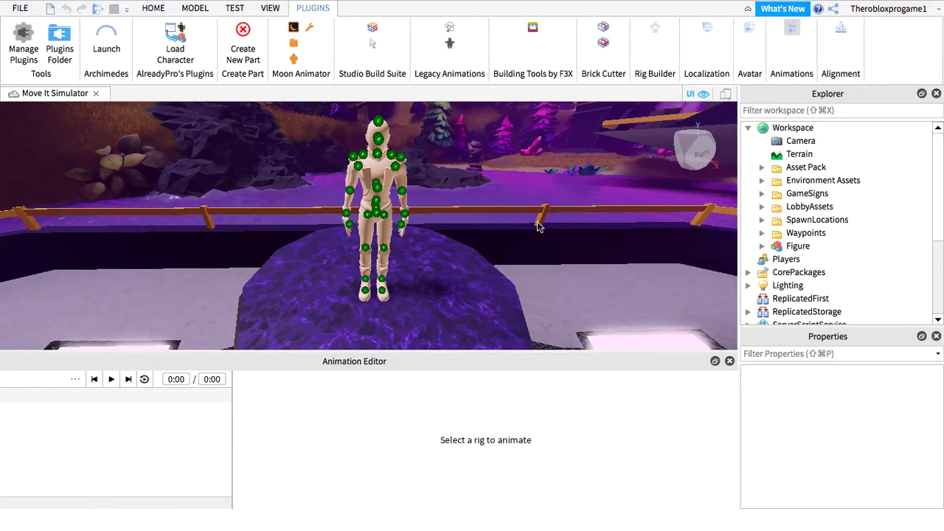
click(748, 10)
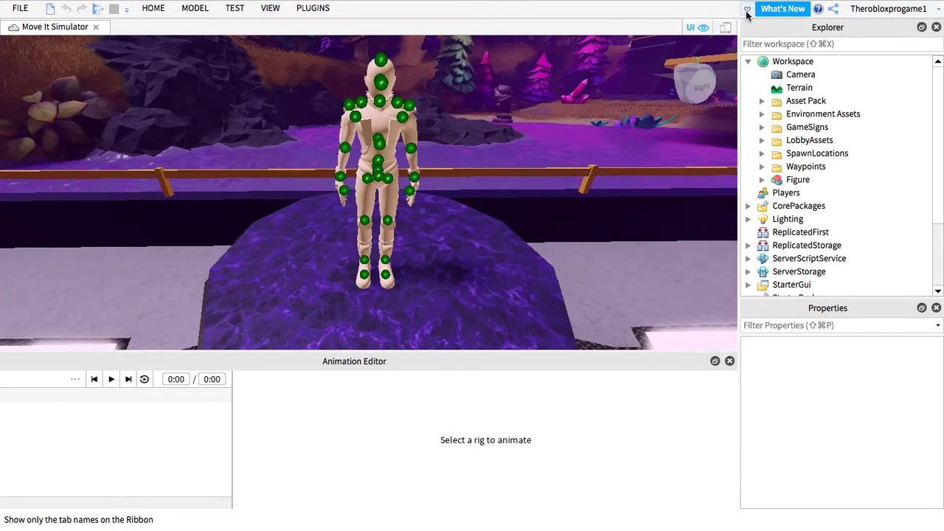
key(F1)
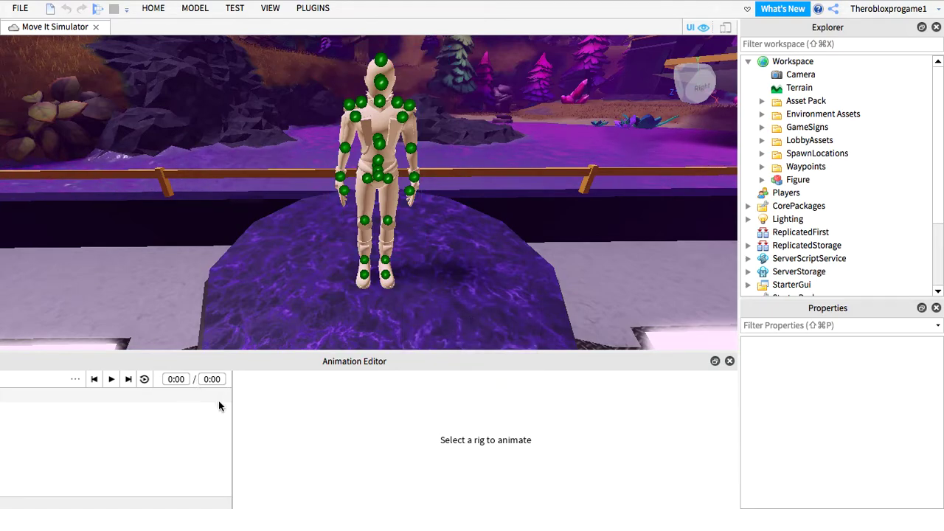
click(366, 121)
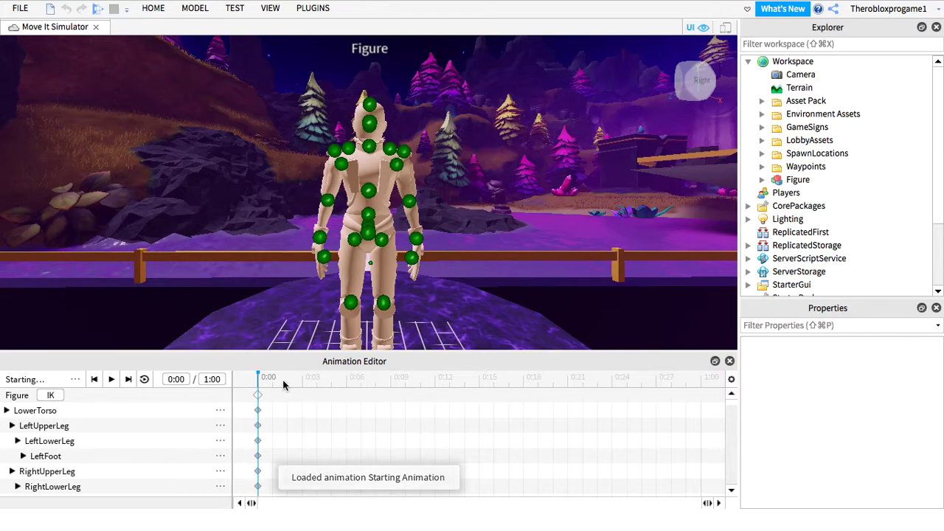
Copy all of the figure's keyframes at 0:00 and paste them at 1:00 on the timeline
click(258, 396)
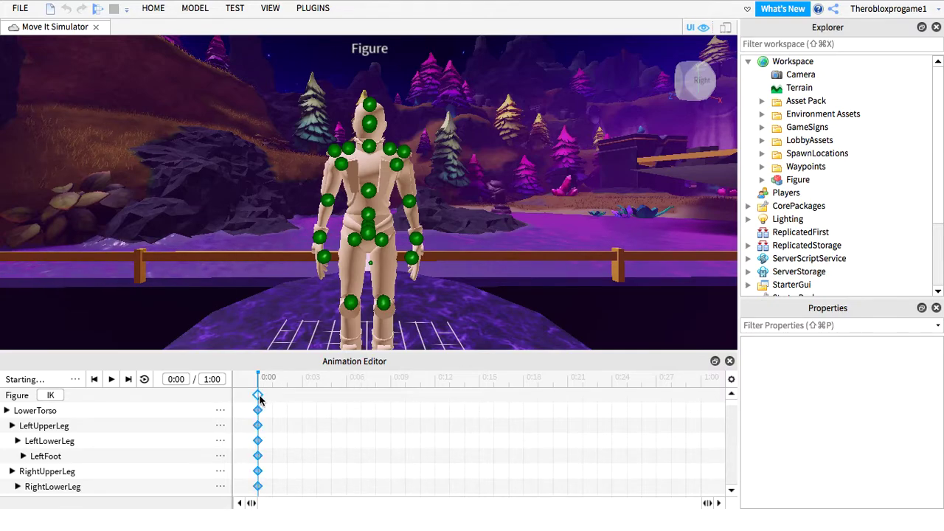
right_click(259, 396)
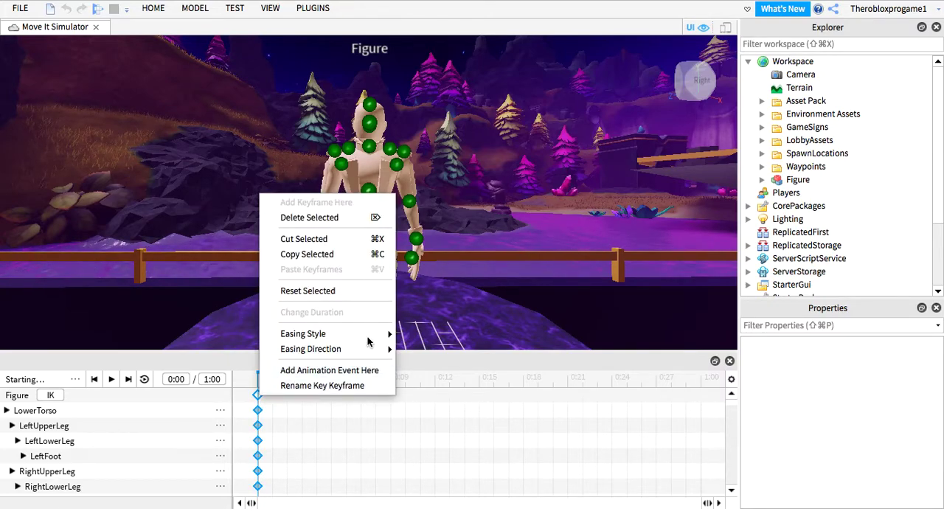
click(310, 254)
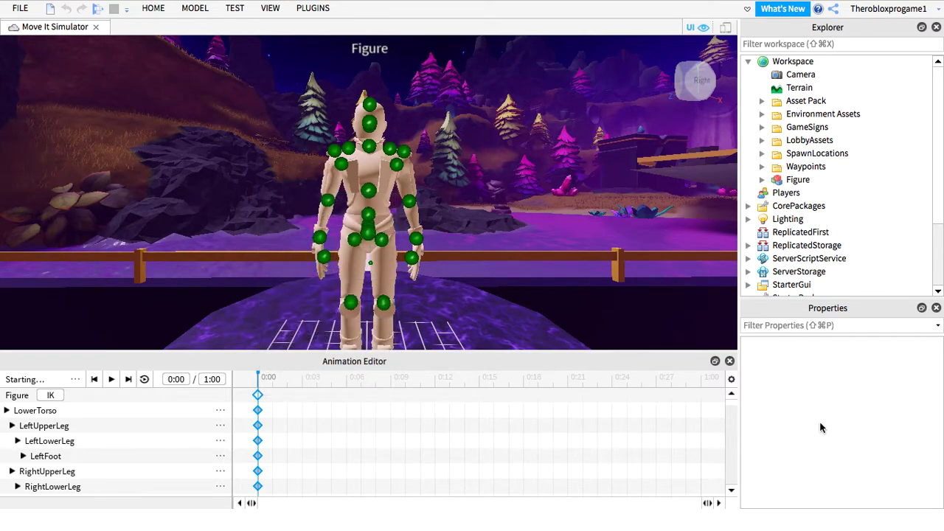
right_click(703, 403)
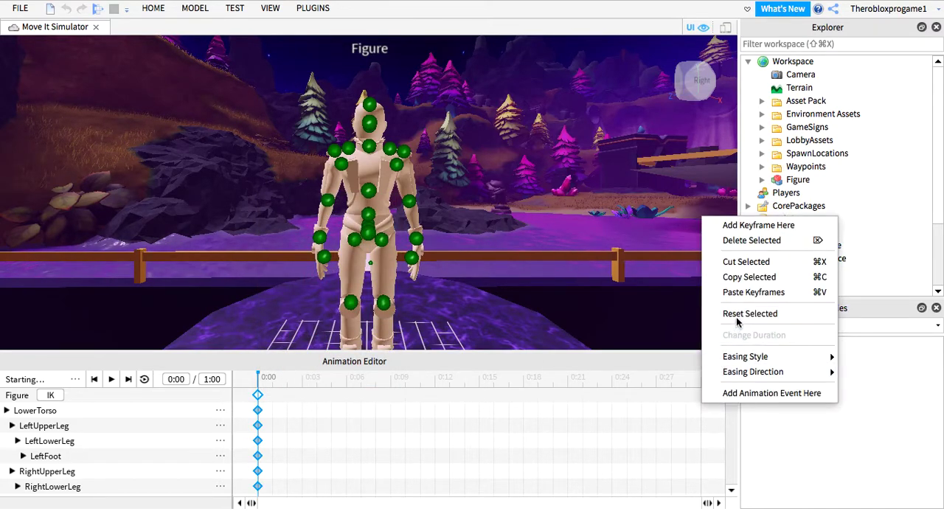
click(753, 292)
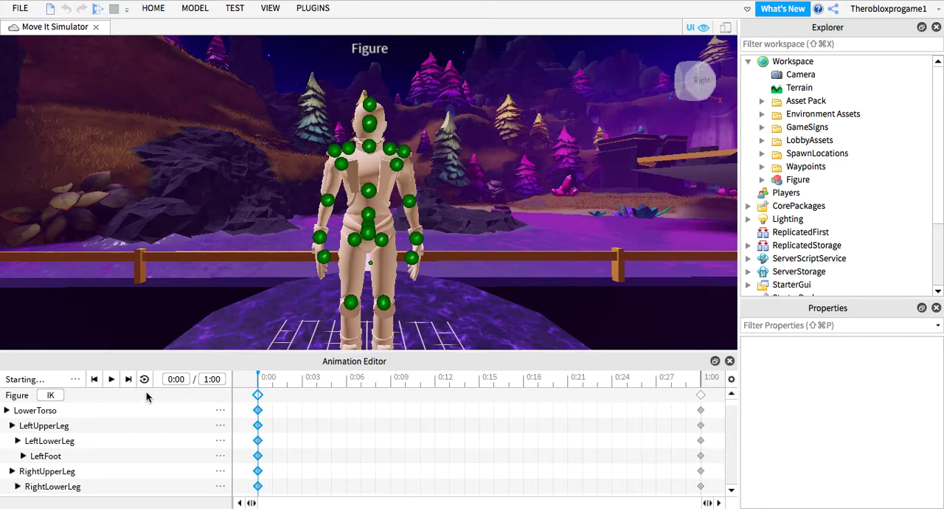
drag(205, 379, 241, 381)
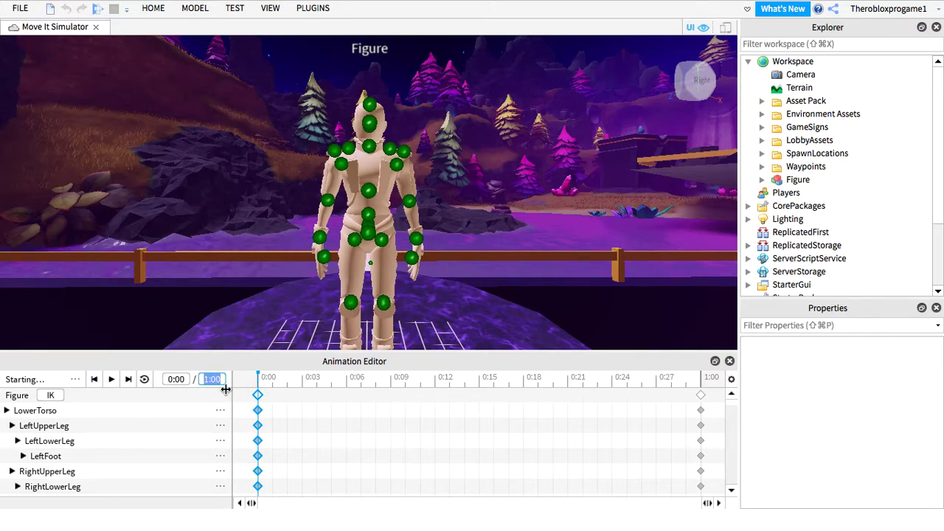
click(216, 378)
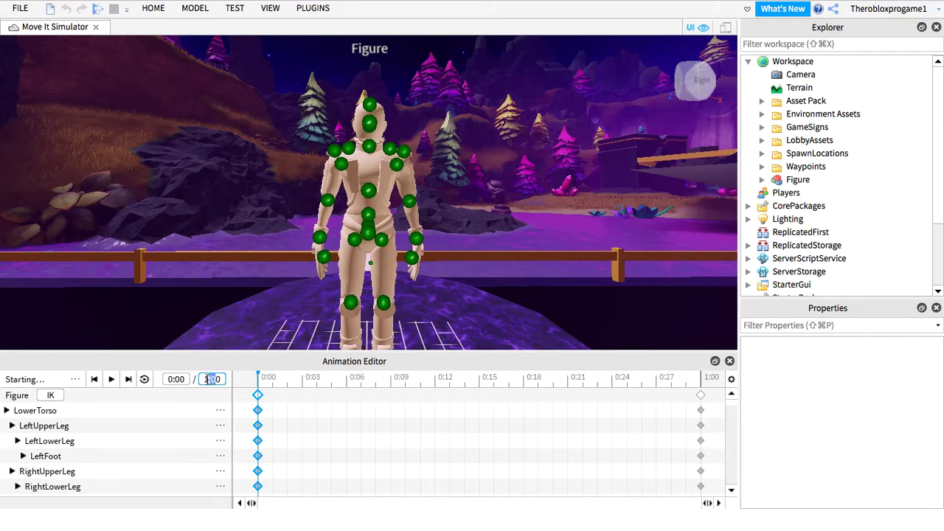
double_click(211, 379)
click(226, 381)
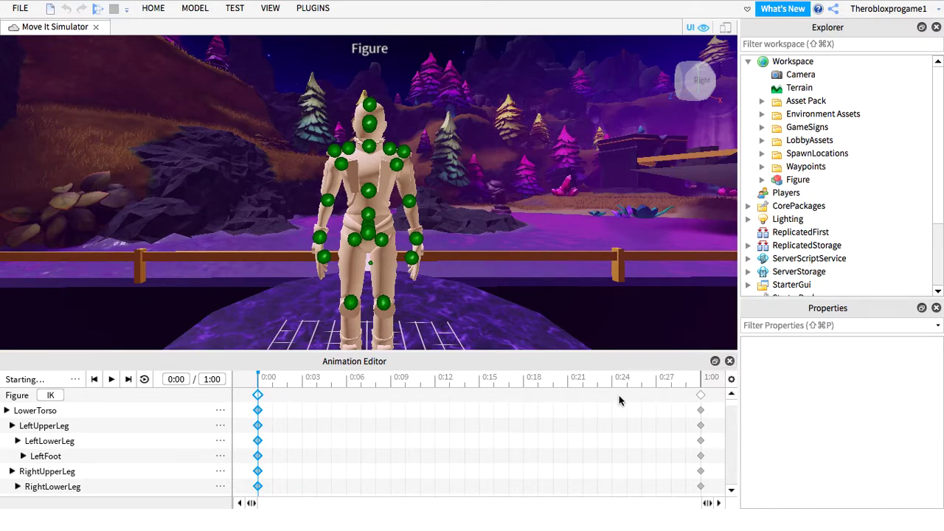
click(701, 397)
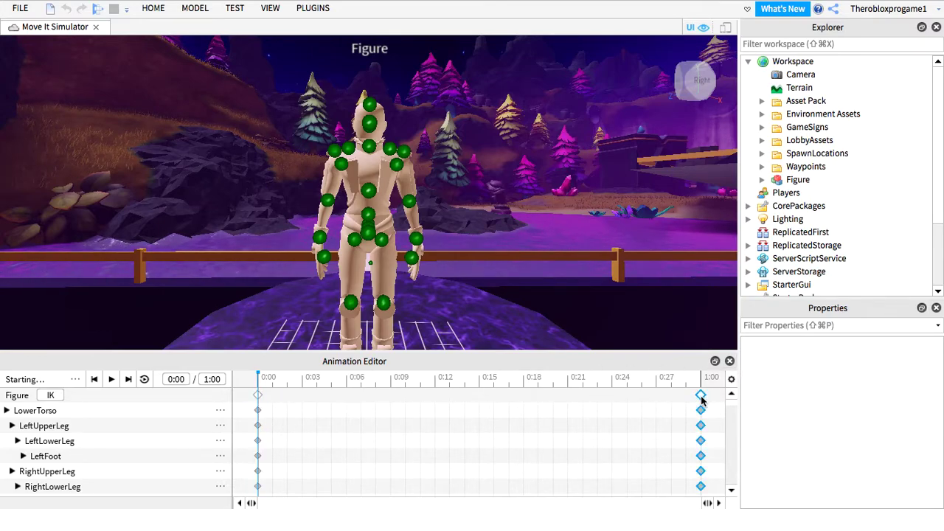
click(257, 396)
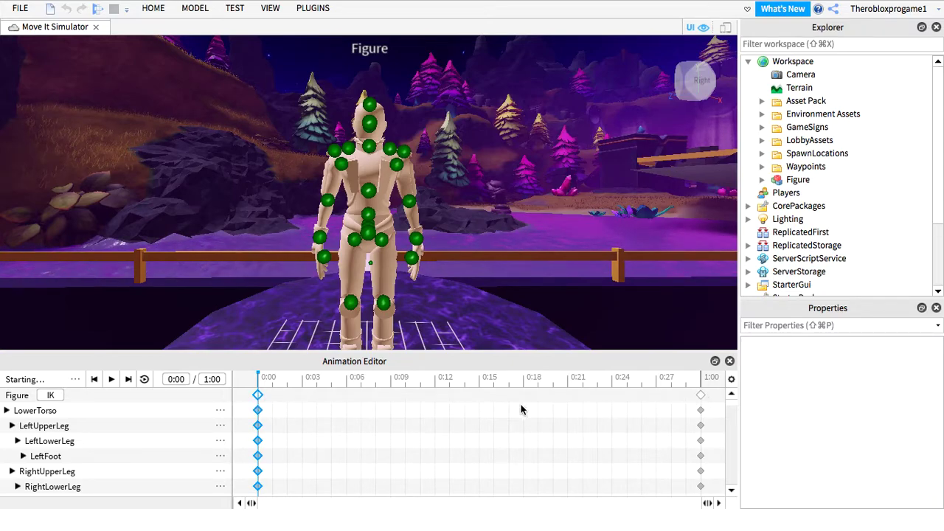
click(357, 173)
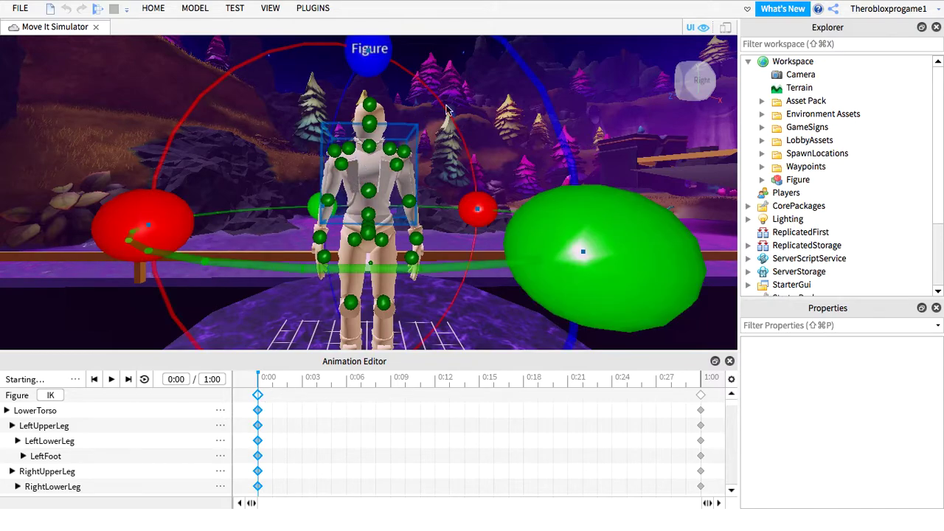
click(645, 122)
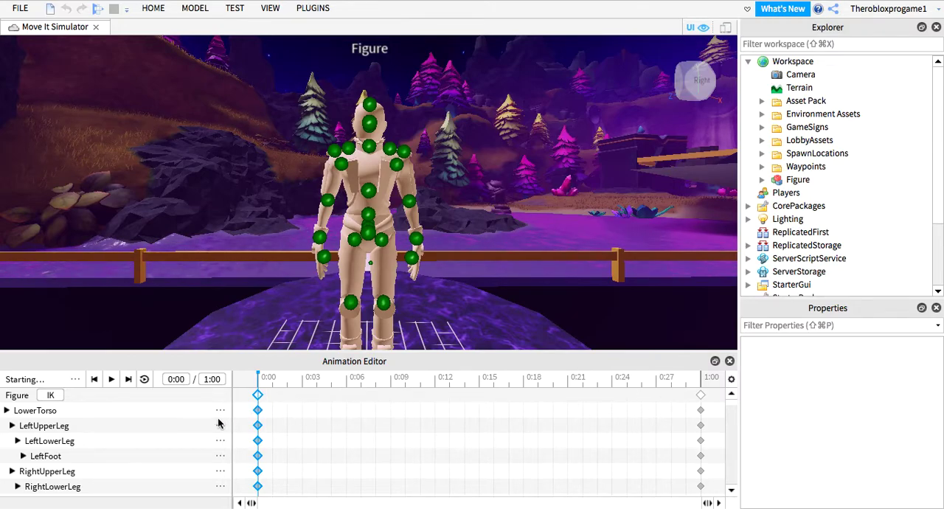
click(279, 401)
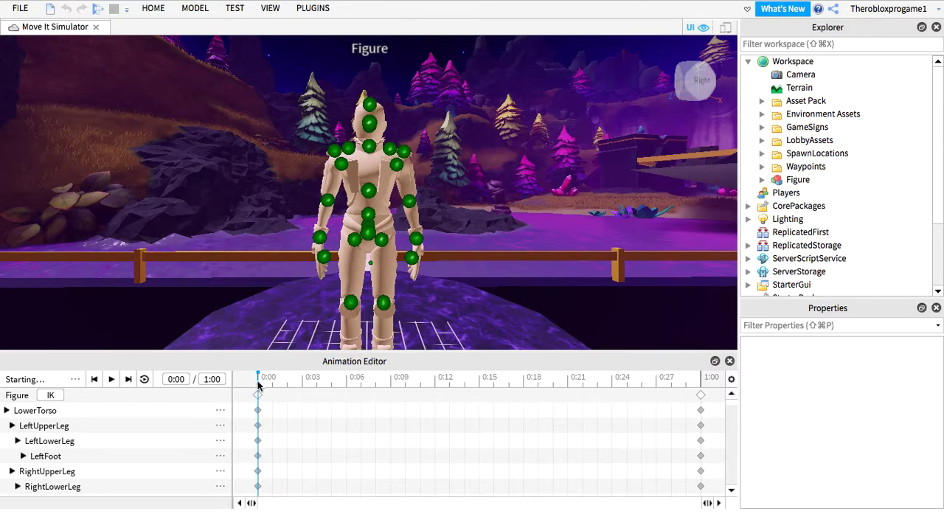
Bend the figure's upper torso to the side at the 0:00 keyframe and play the animation
click(258, 395)
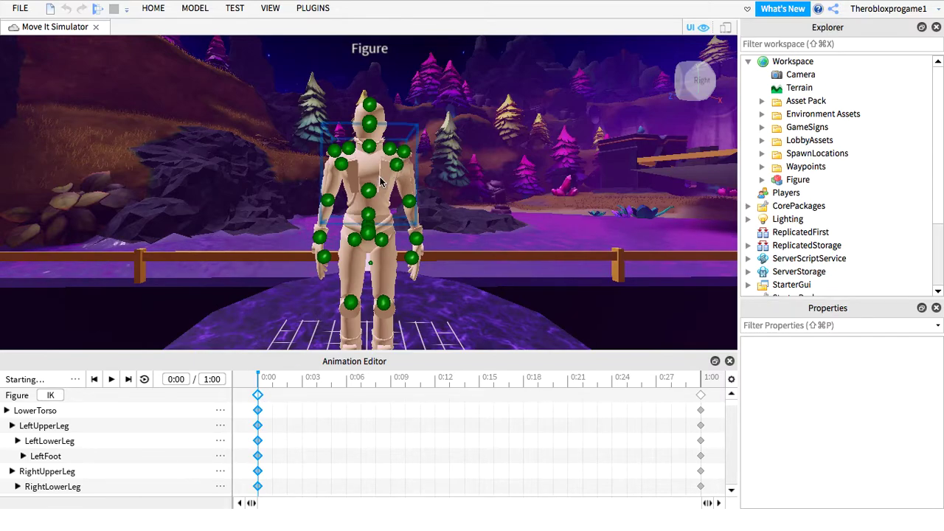
click(342, 188)
mouse_move(368, 74)
mouse_down()
mouse_move(425, 65)
mouse_move(387, 70)
mouse_up()
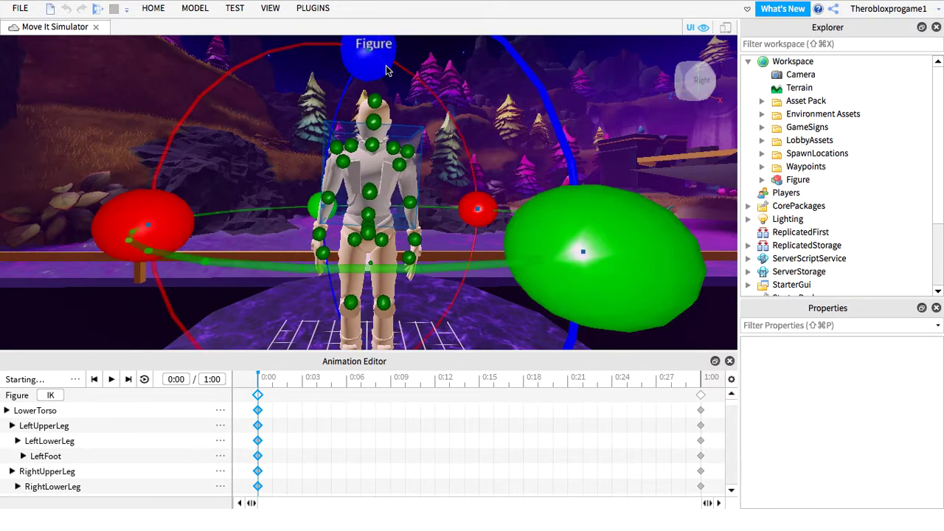
drag(478, 209, 426, 320)
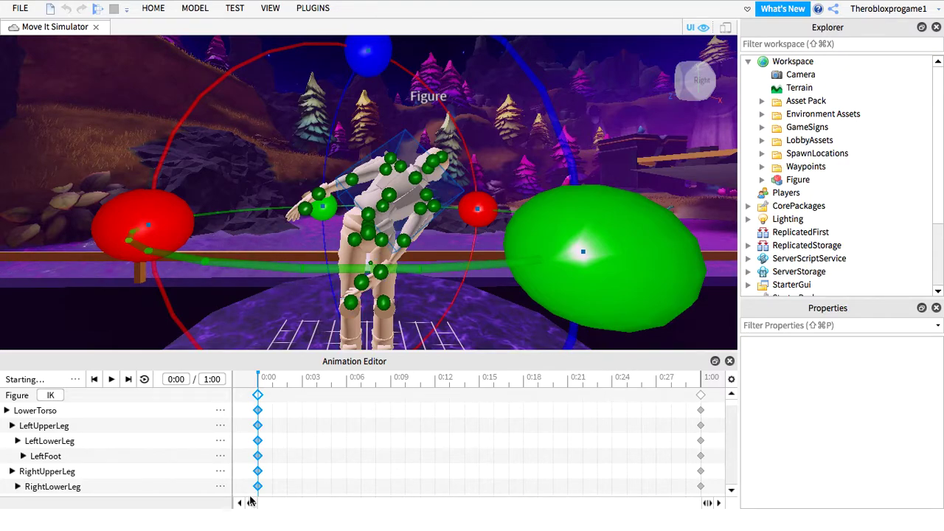
click(112, 381)
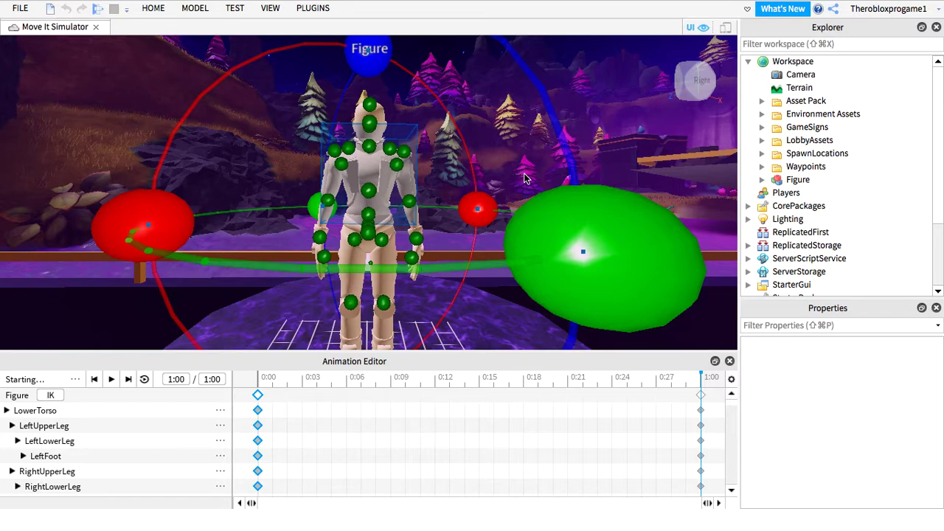
click(113, 379)
Bend the upper torso to the side at the 1:00 keyframe and review the motion by scrubbing and playing it
click(262, 400)
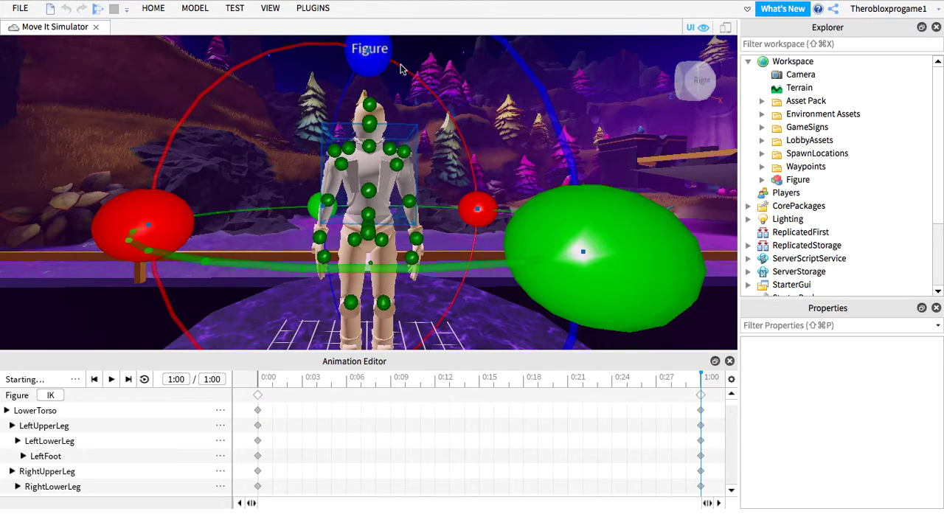
drag(478, 212, 446, 281)
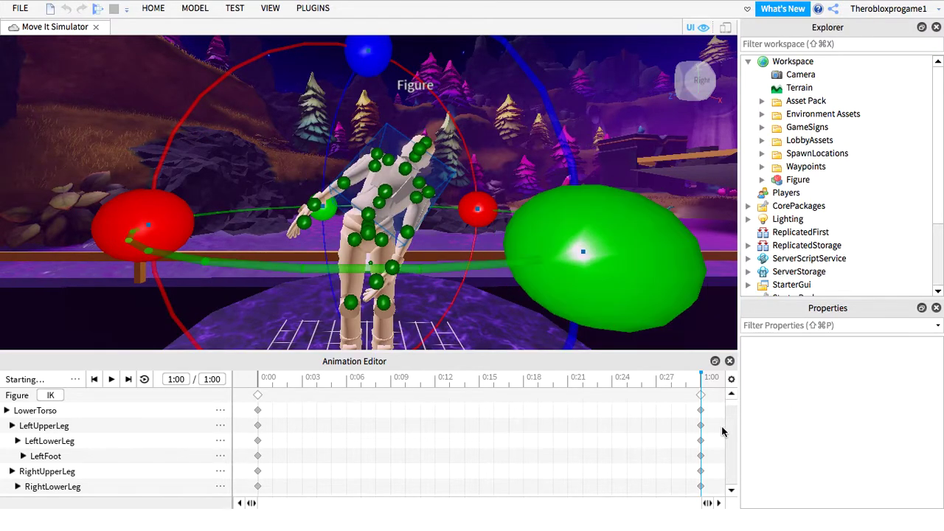
click(700, 397)
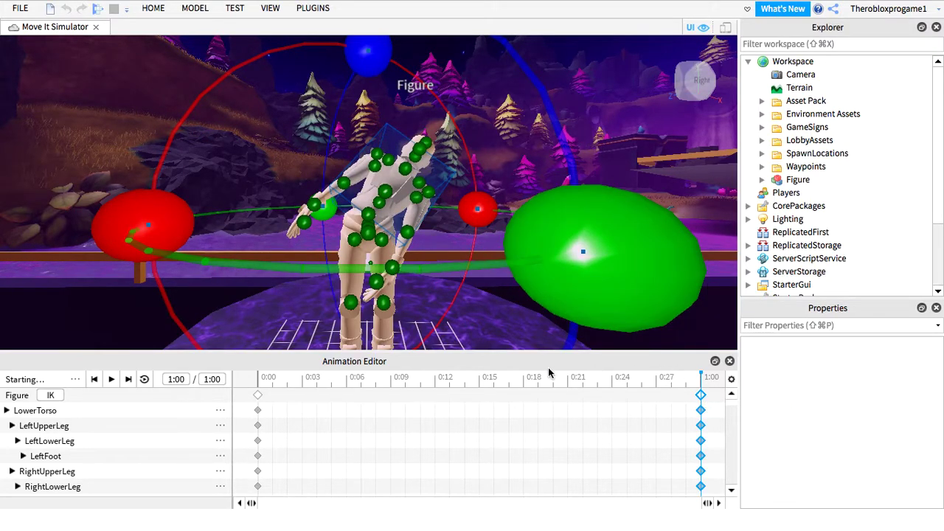
drag(702, 377, 361, 377)
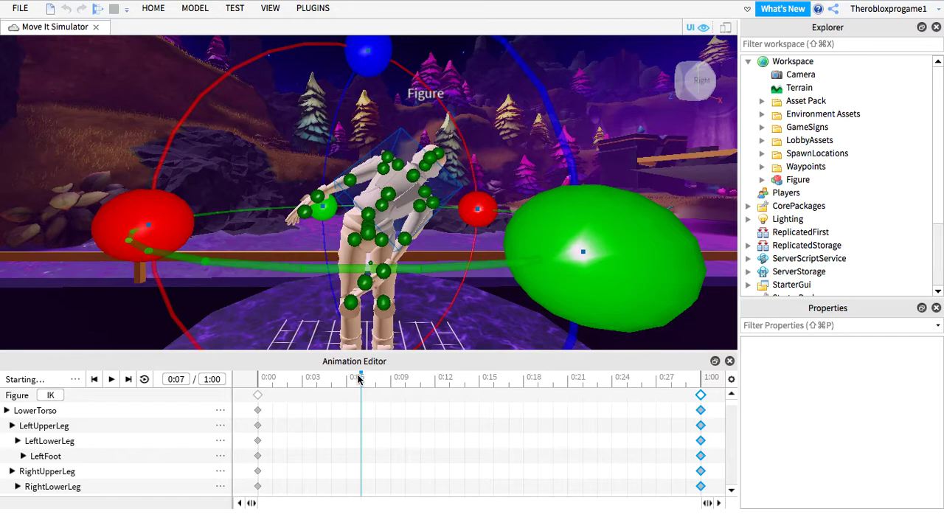
drag(349, 378, 730, 380)
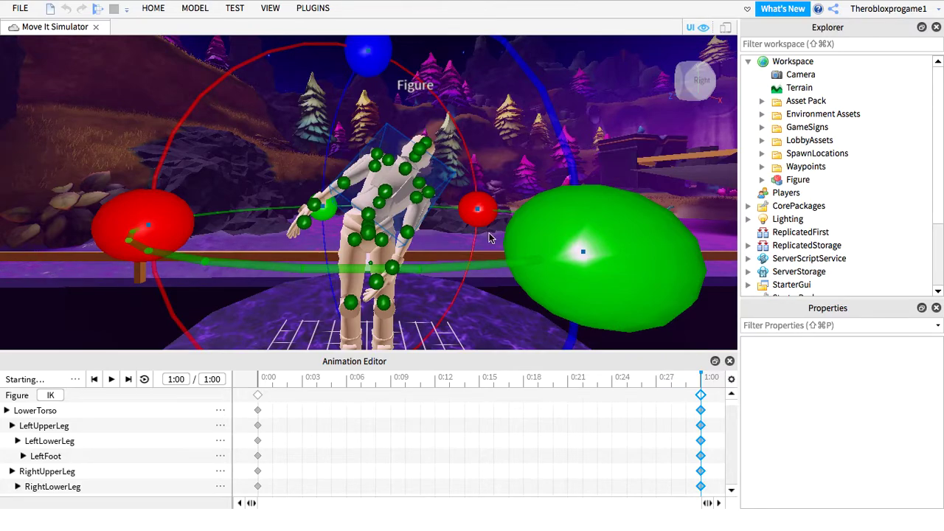
click(112, 383)
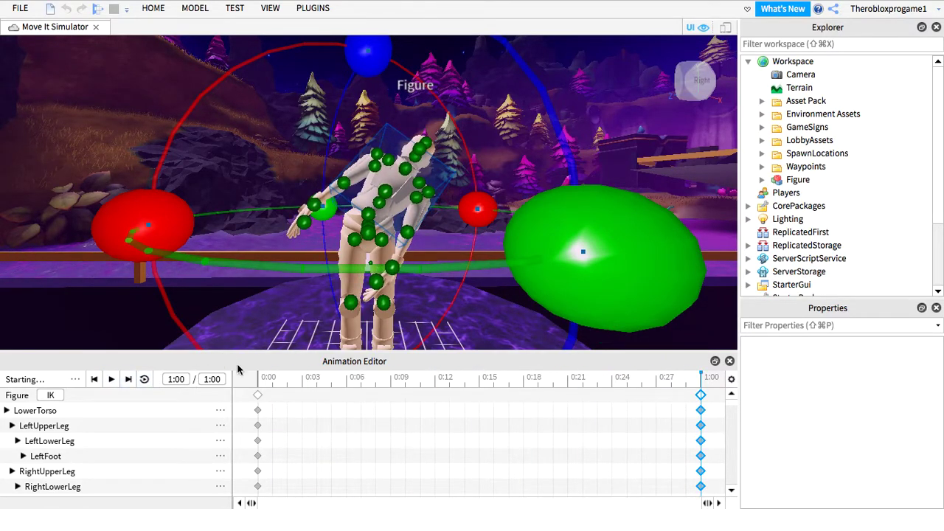
Rotate the upper torso back at 1:00, and undo the last two torso rotations
drag(193, 251, 317, 279)
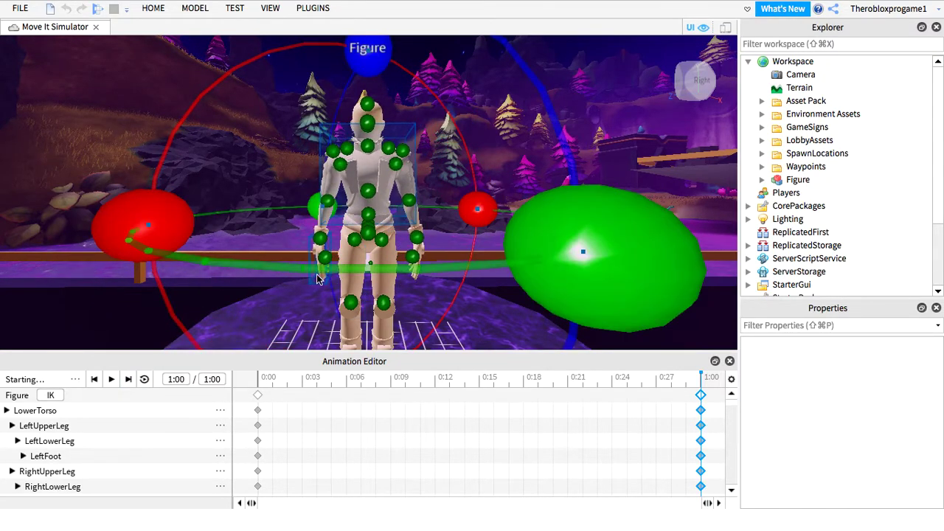
key(super+z)
key(super+z)
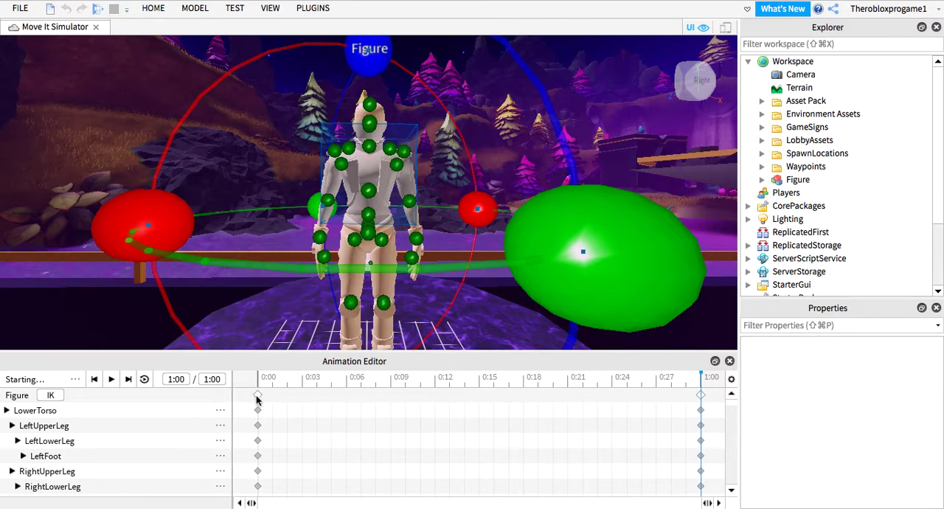
Paste the copied keyframes at 0:15 and bend the figure's upper torso sideways with the playhead at 1:00
right_click(480, 403)
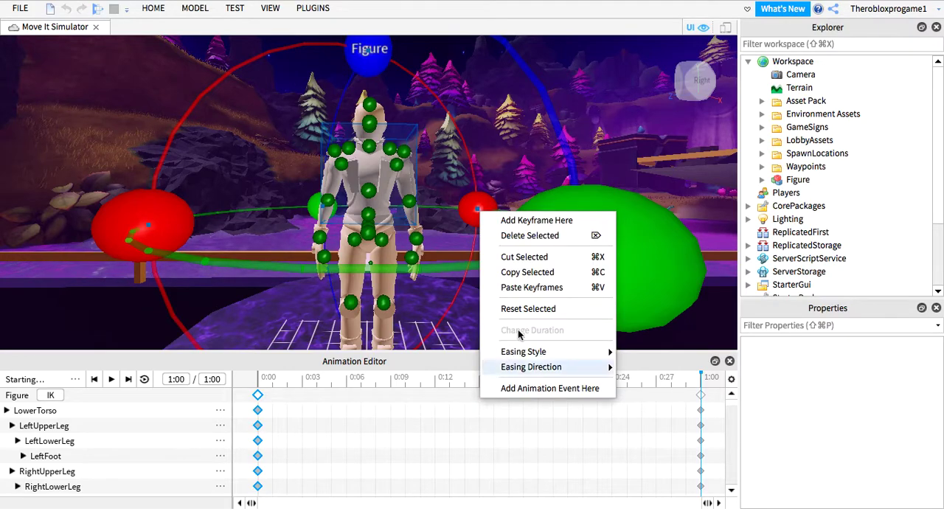
click(518, 287)
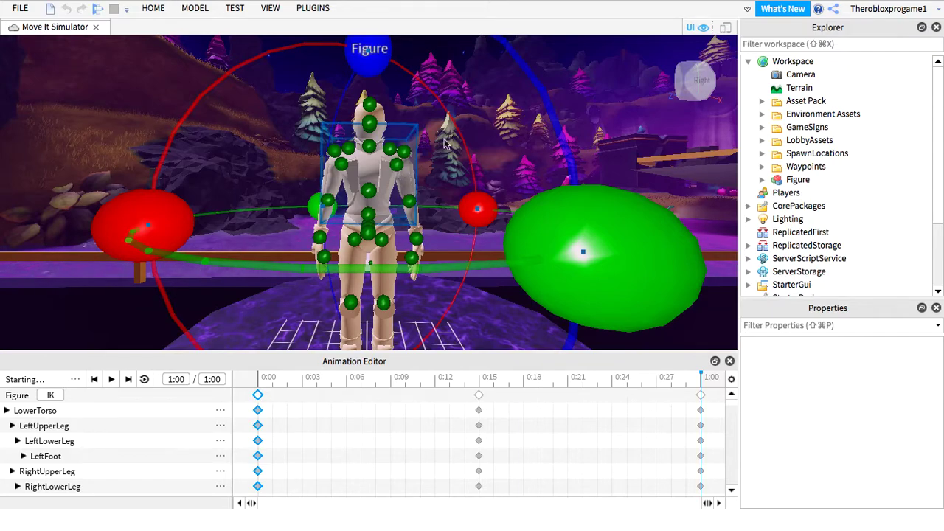
drag(477, 211, 417, 320)
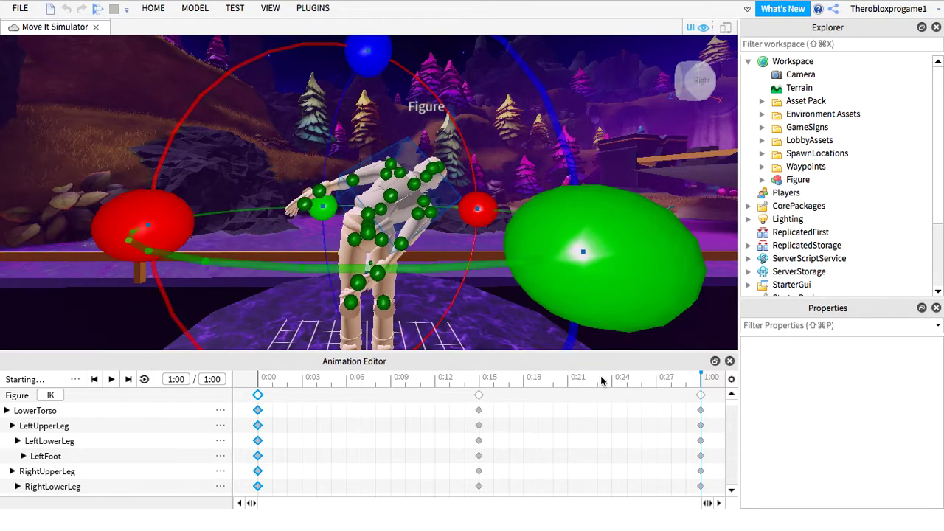
drag(478, 209, 424, 140)
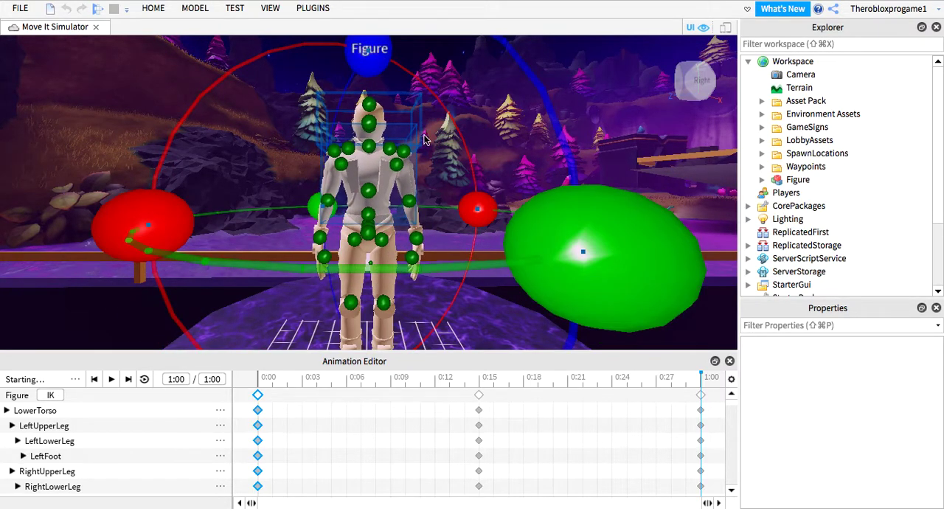
drag(479, 245, 463, 334)
click(479, 396)
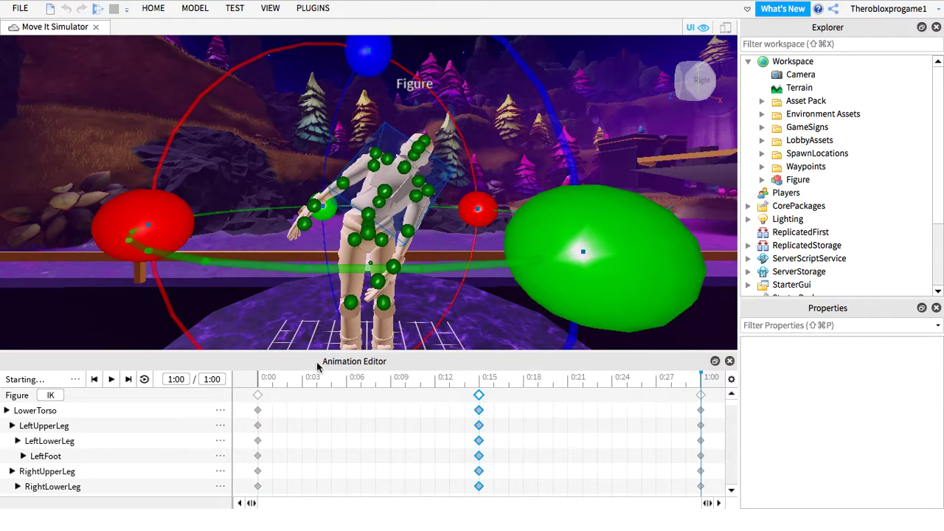
Play the animation several times to check the upper torso's motion across the three keyframes
click(113, 383)
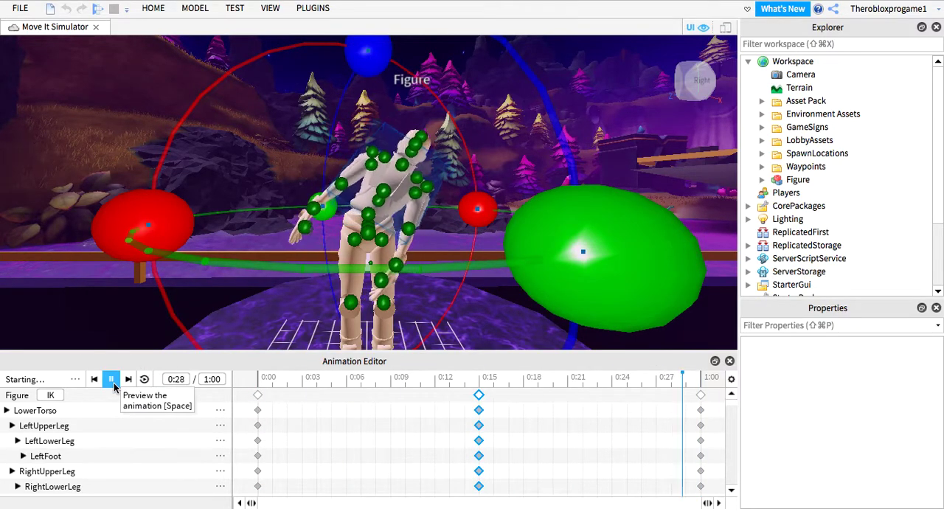
click(113, 382)
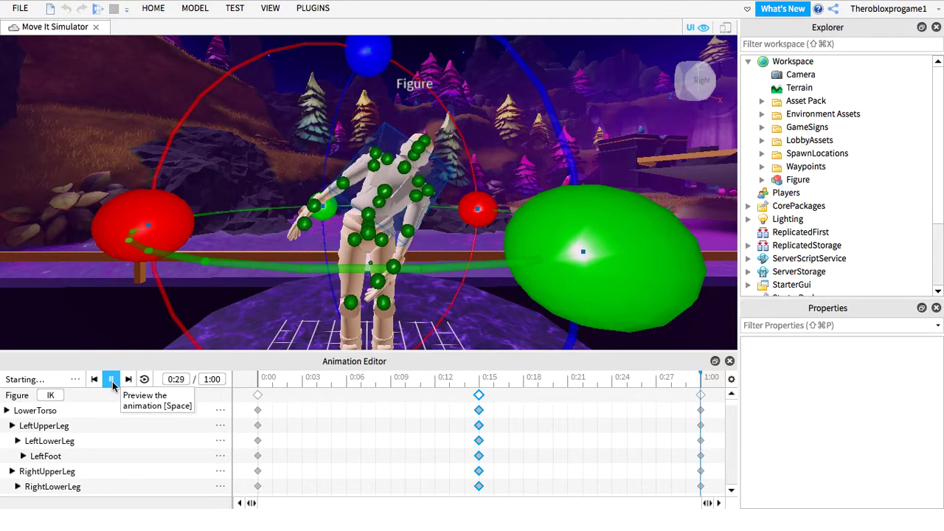
click(112, 382)
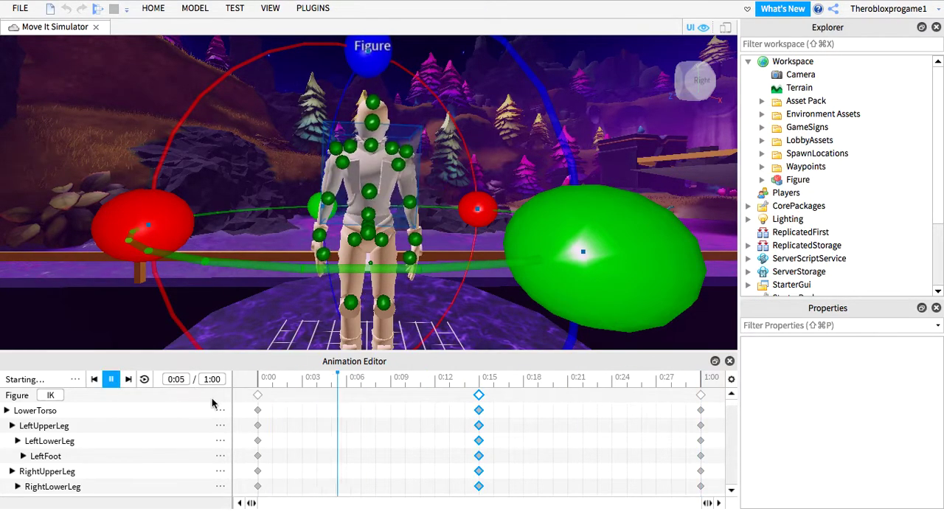
scroll(288, 420, down, 2)
scroll(275, 411, up, 2)
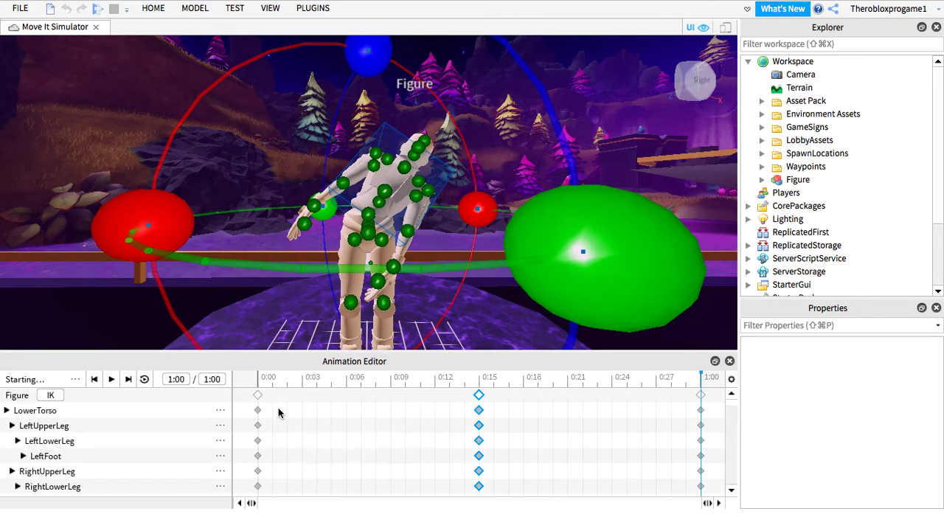
Undo the torso bend, then try a slight upper torso rotation with the 0:00 keyframes selected and undo it
click(257, 395)
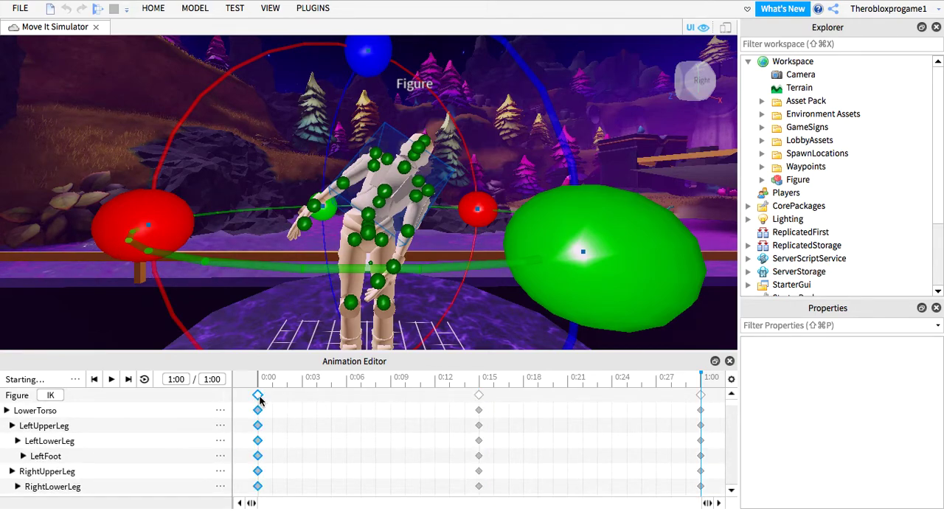
key(super+v)
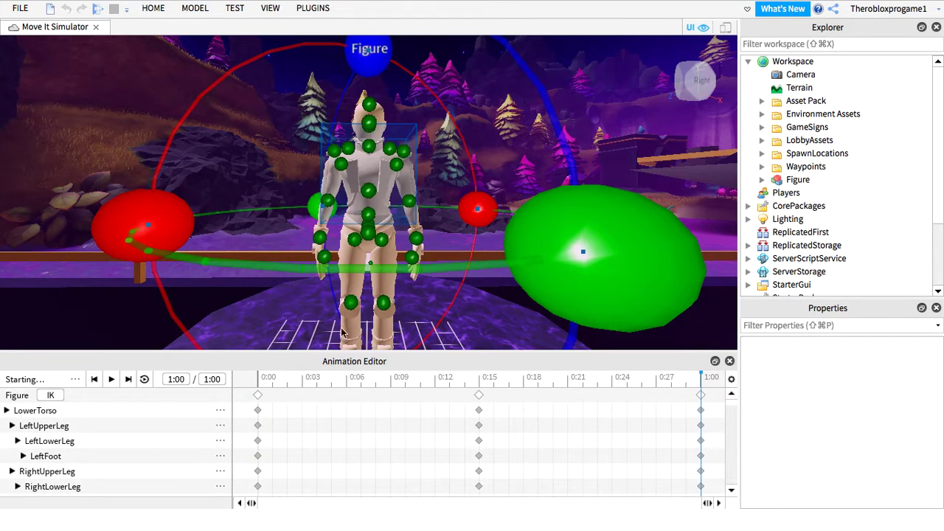
mouse_move(370, 57)
mouse_down()
mouse_move(444, 116)
mouse_move(391, 41)
mouse_move(367, 45)
mouse_up()
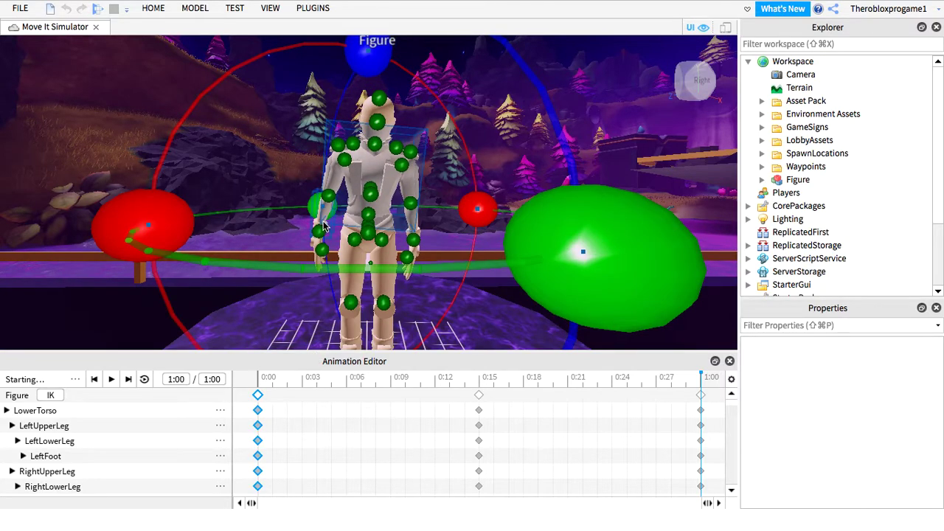
key(super+z)
key(super+z)
key(super+z)
key(super+z)
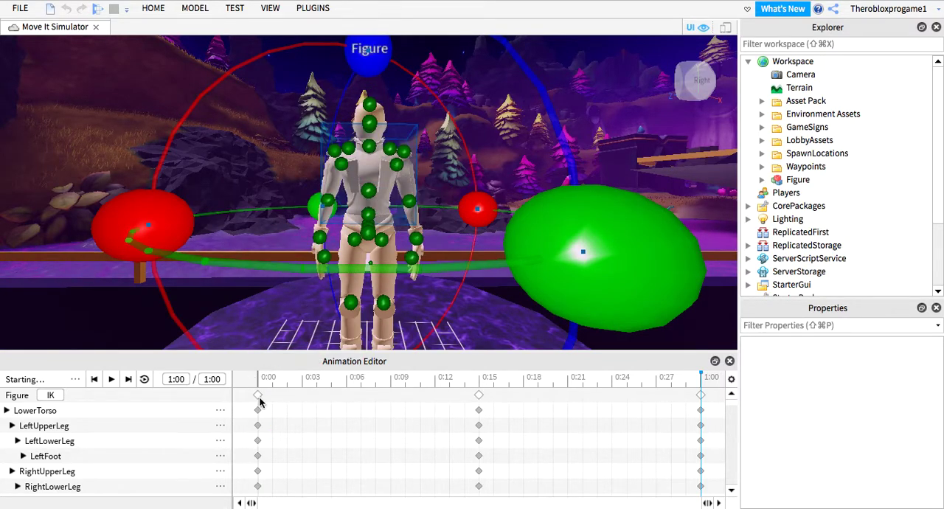
Bend the upper torso and head strongly sideways with the 0:15 keyframes selected, and play the animation
mouse_move(375, 67)
mouse_down()
mouse_move(486, 81)
mouse_move(380, 75)
mouse_up()
drag(398, 68, 509, 137)
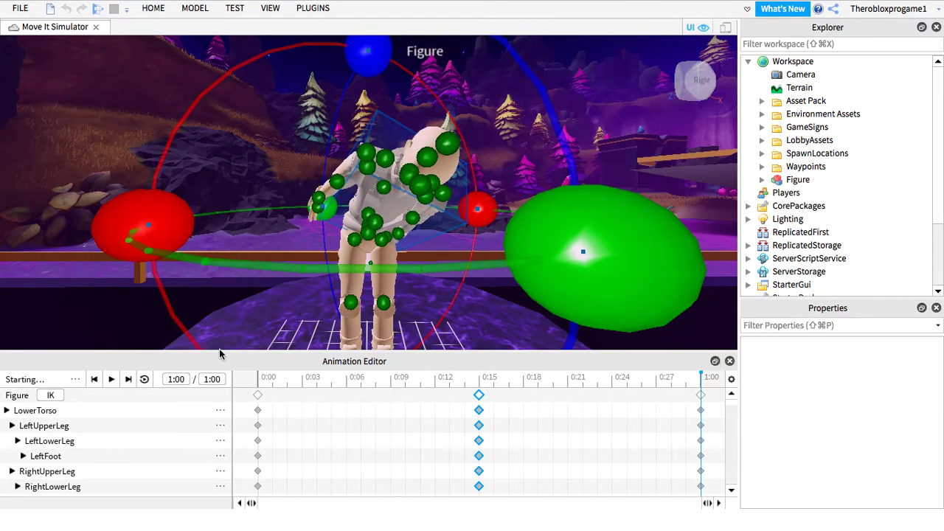
click(112, 379)
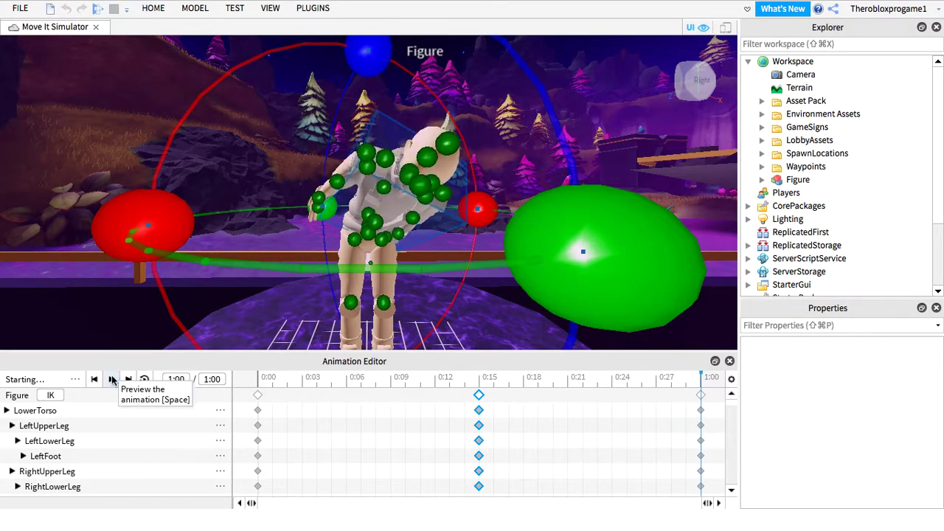
click(112, 379)
Rotate the upper torso back upright with the 1:00 keyframes selected, and play the animation
click(701, 396)
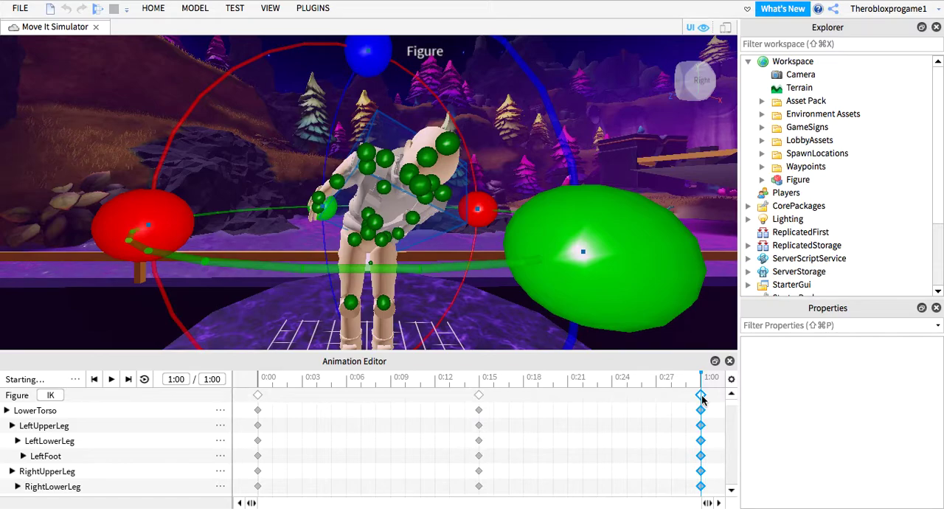
drag(368, 57, 306, 148)
click(113, 380)
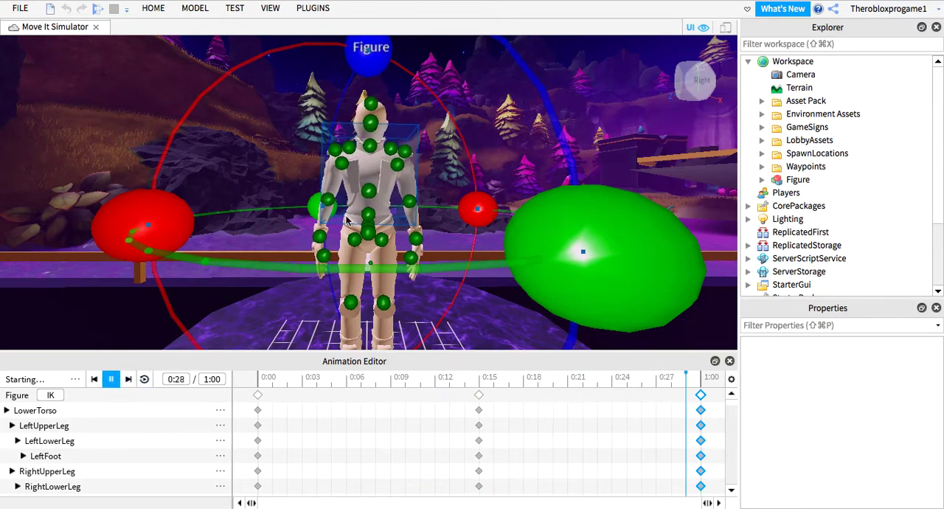
Bend the upper torso sideways until nearly horizontal with the 0:15 keyframes selected, and preview the animation
click(479, 396)
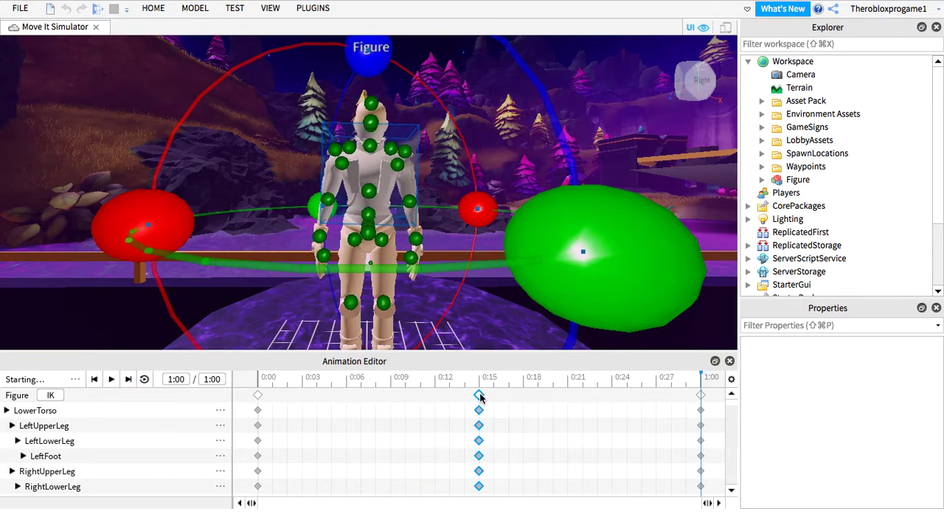
click(111, 378)
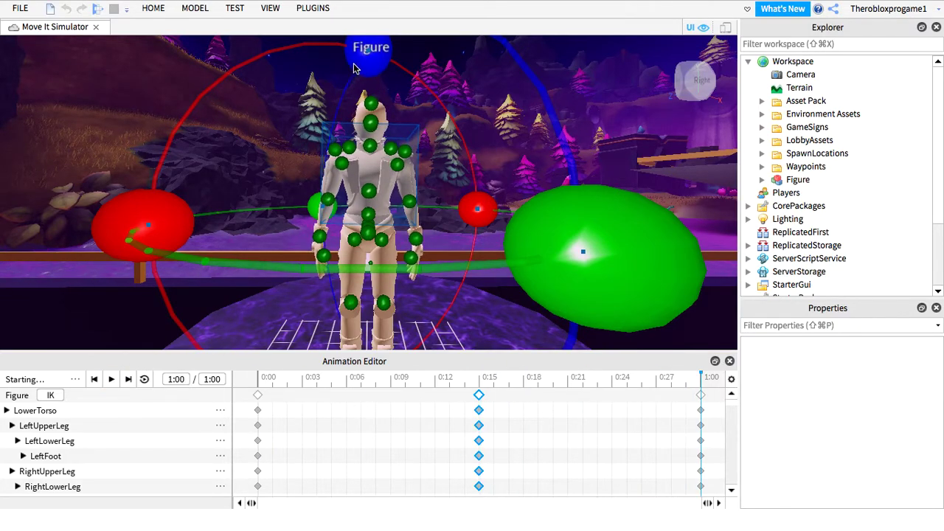
drag(354, 65, 631, 282)
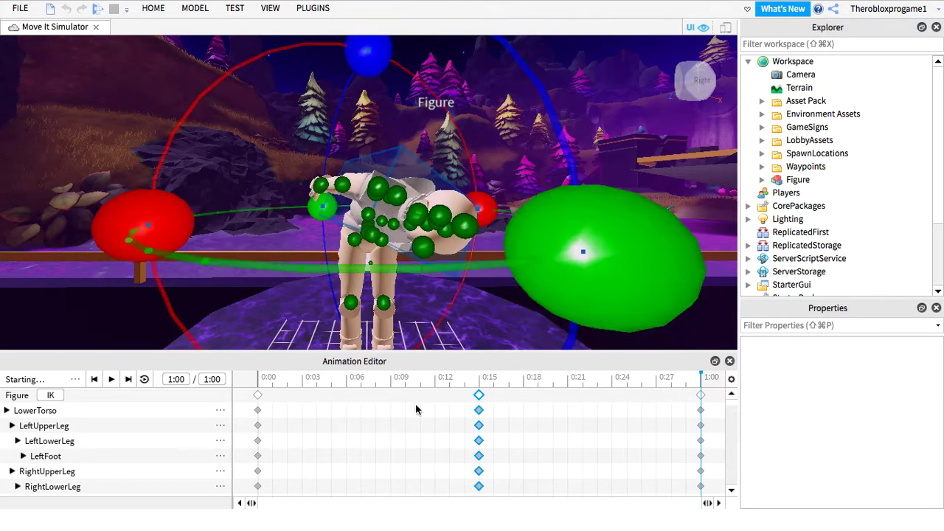
click(114, 380)
click(111, 380)
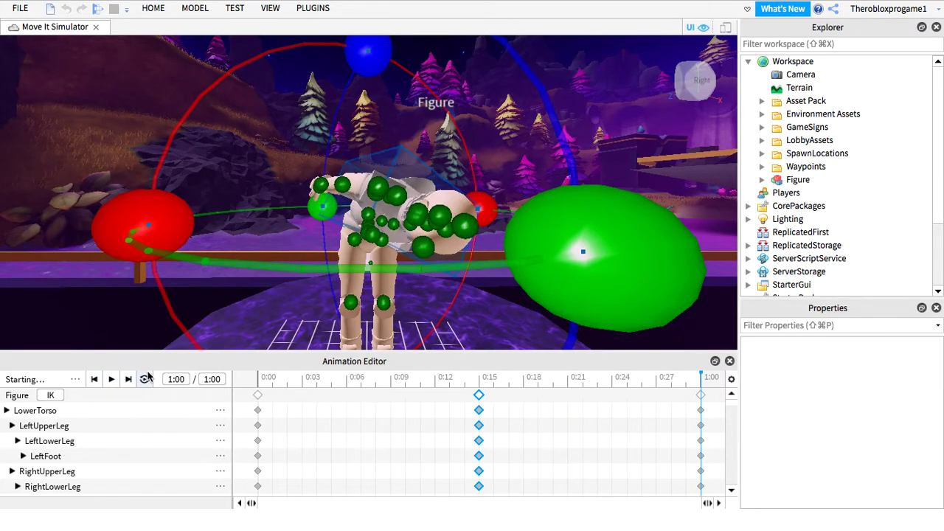
Delete the 0:15 keyframes and paste the copied keyframes at 0:14 instead
key(Delete)
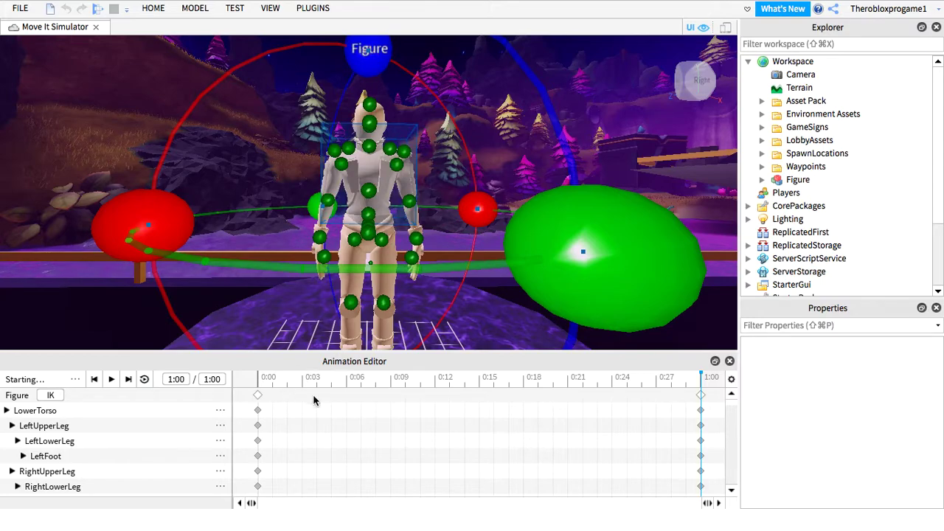
right_click(461, 402)
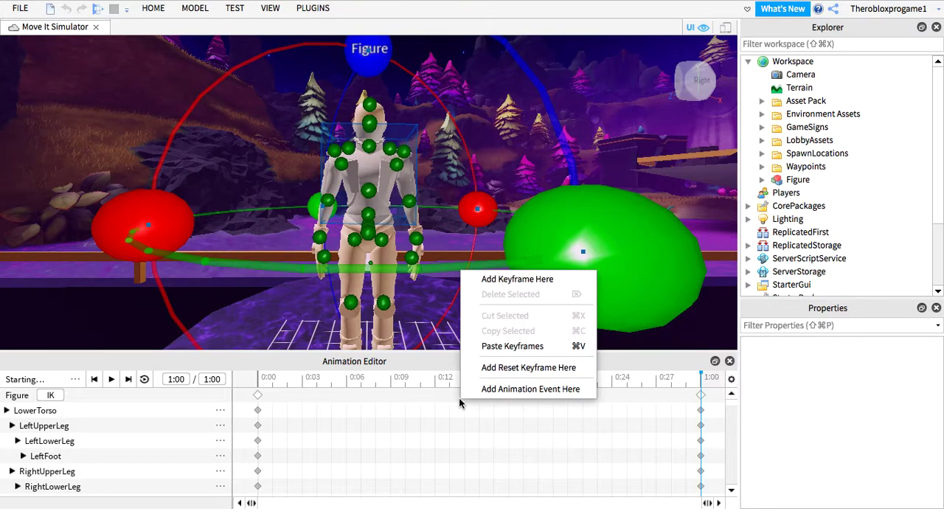
click(501, 345)
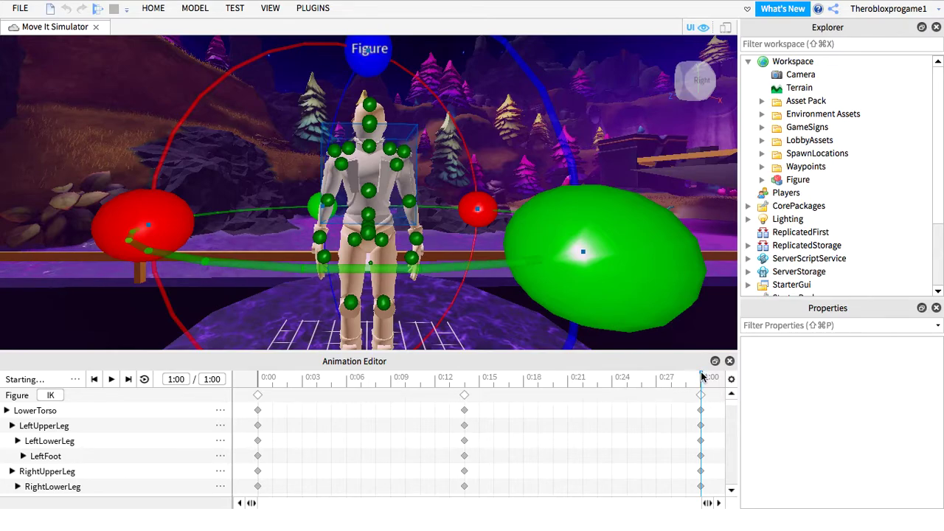
Bend the figure's upper torso sideways with the playhead at 0:14, and play the animation up to 1:00
drag(702, 379, 509, 377)
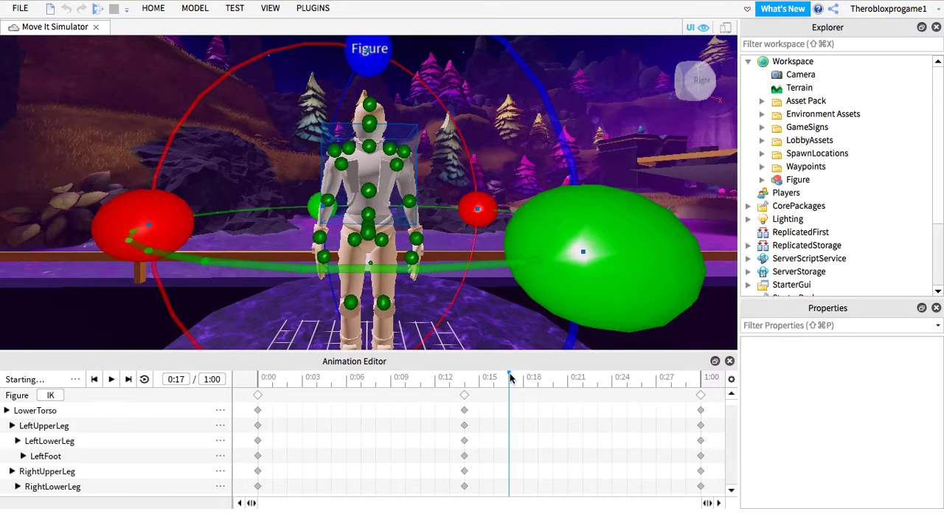
drag(510, 378, 469, 379)
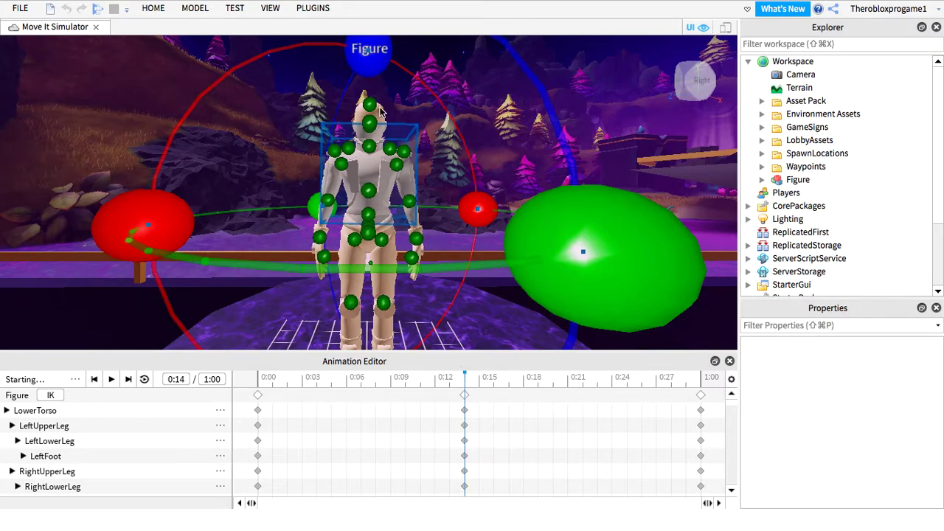
drag(369, 50, 476, 93)
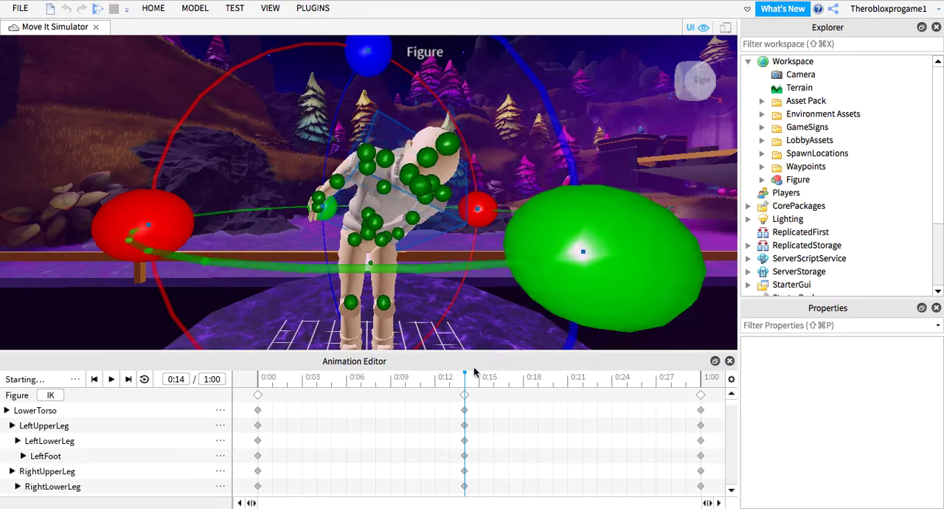
drag(469, 377, 704, 378)
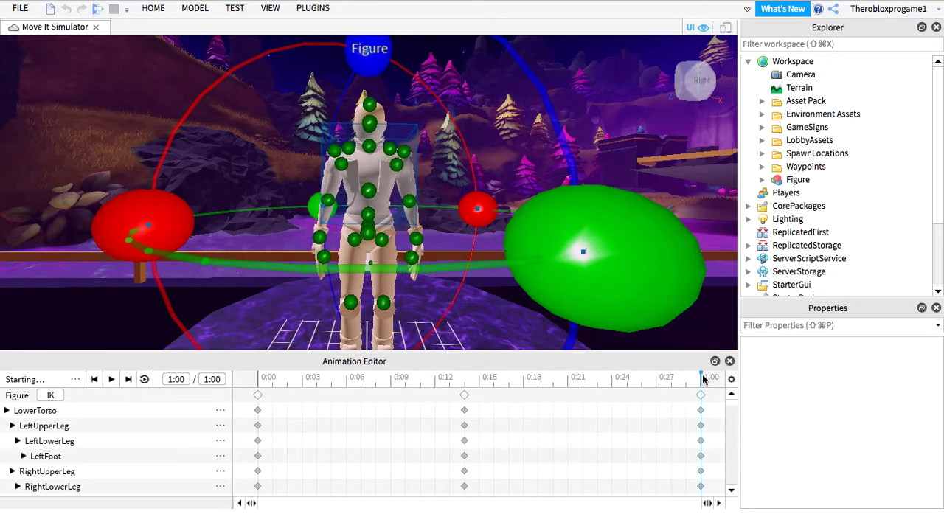
click(111, 380)
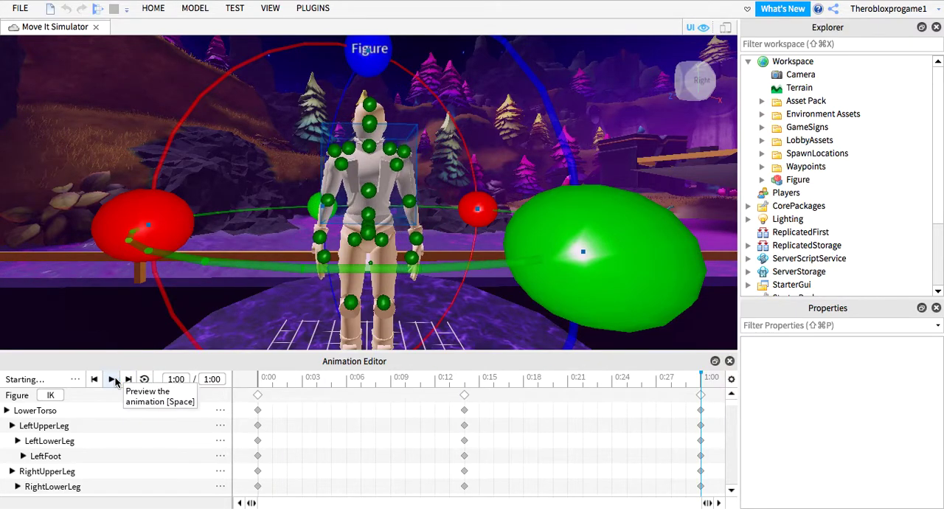
click(112, 380)
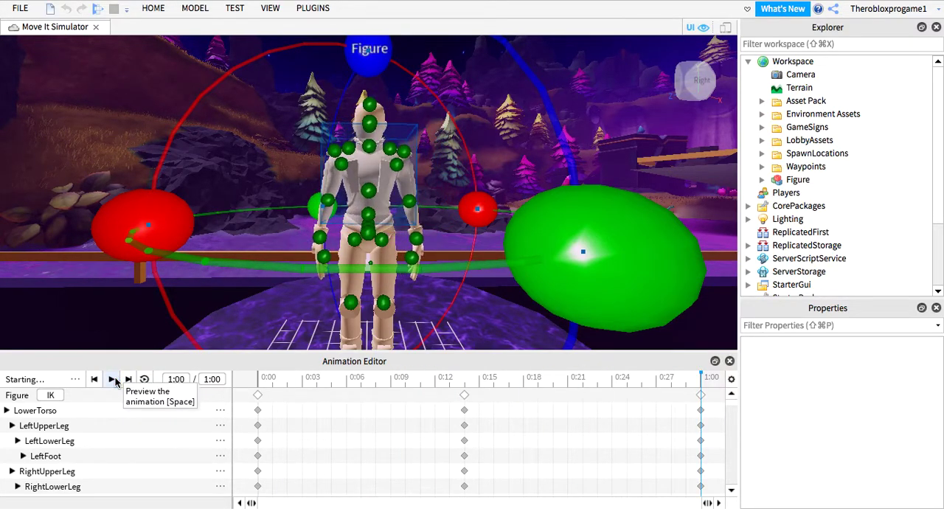
Rotate the upper torso around its red axis at the 0:14 keyframe and play the animation
click(464, 397)
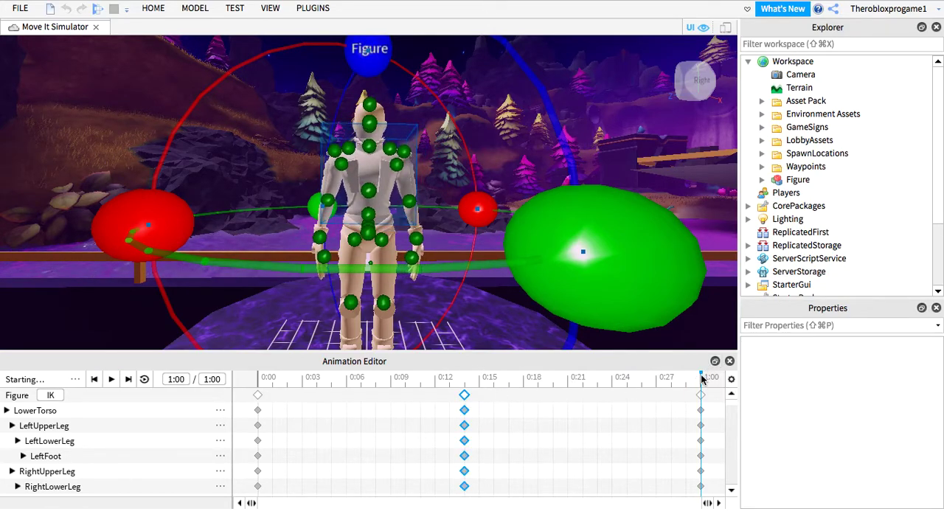
drag(701, 377, 462, 377)
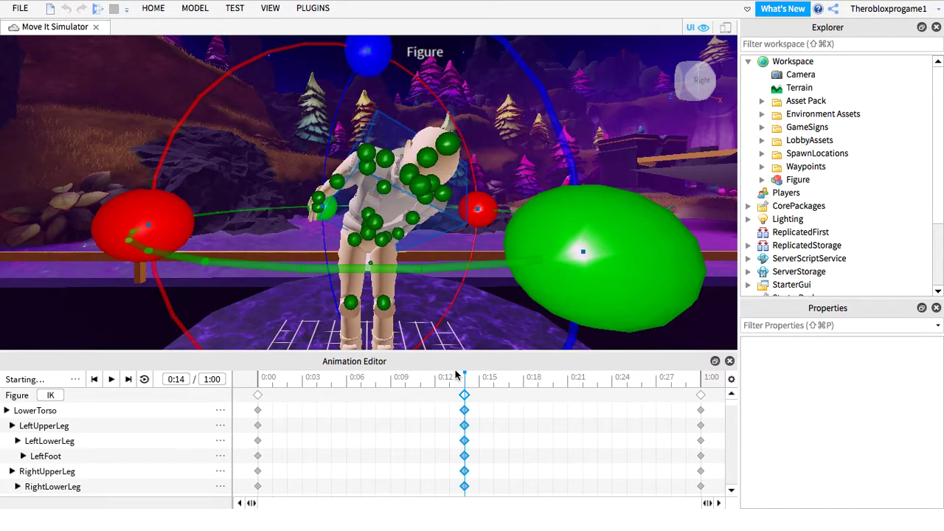
drag(158, 225, 452, 310)
click(112, 379)
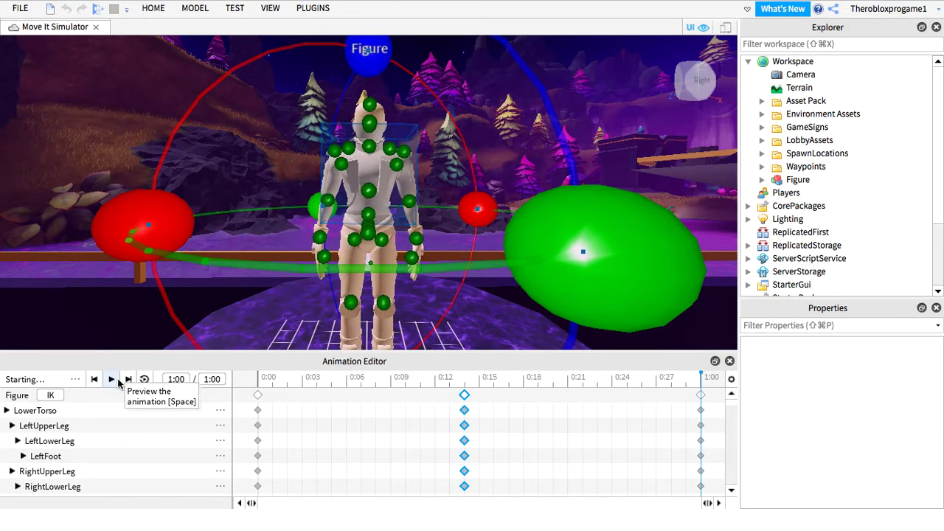
Delete all of the figure's keyframes at 0:14 and replay the animation
click(117, 380)
click(117, 380)
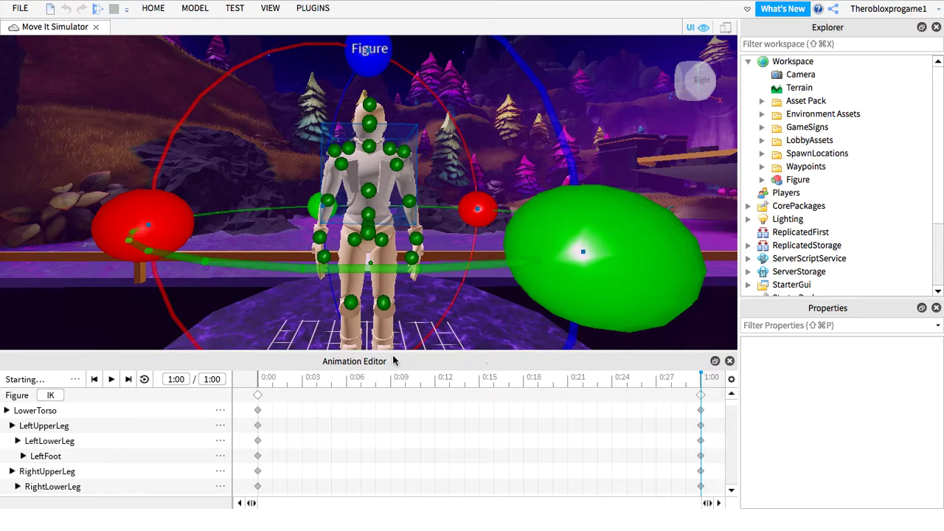
key(space)
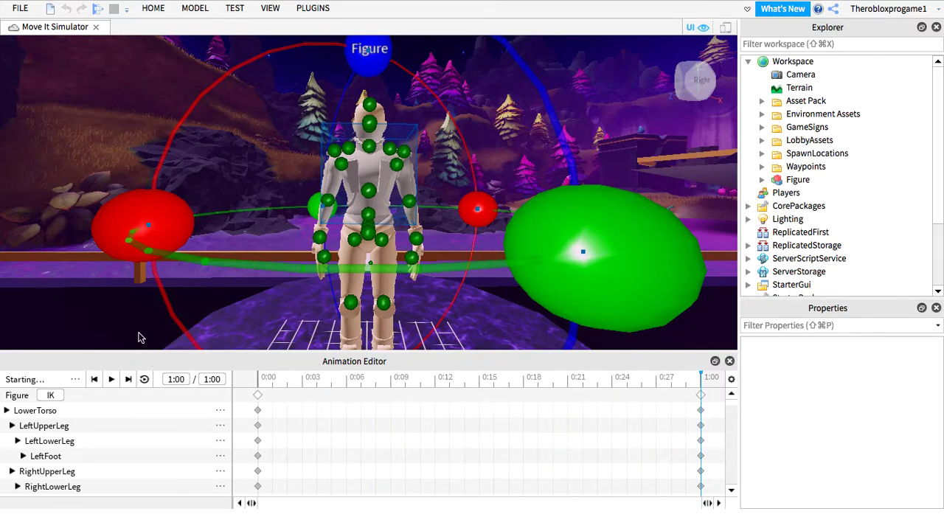
scroll(141, 337, down, 5)
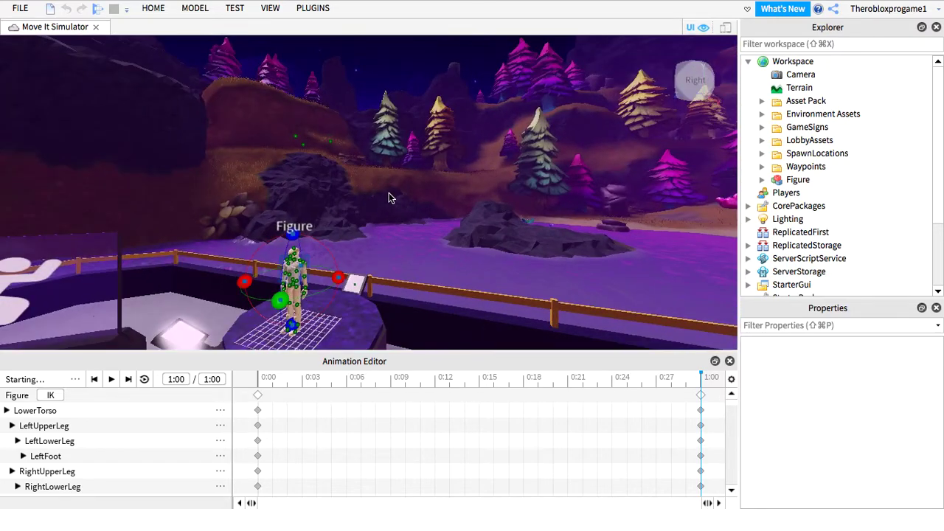
scroll(318, 272, down, 3)
scroll(318, 272, up, 10)
scroll(318, 271, down, 5)
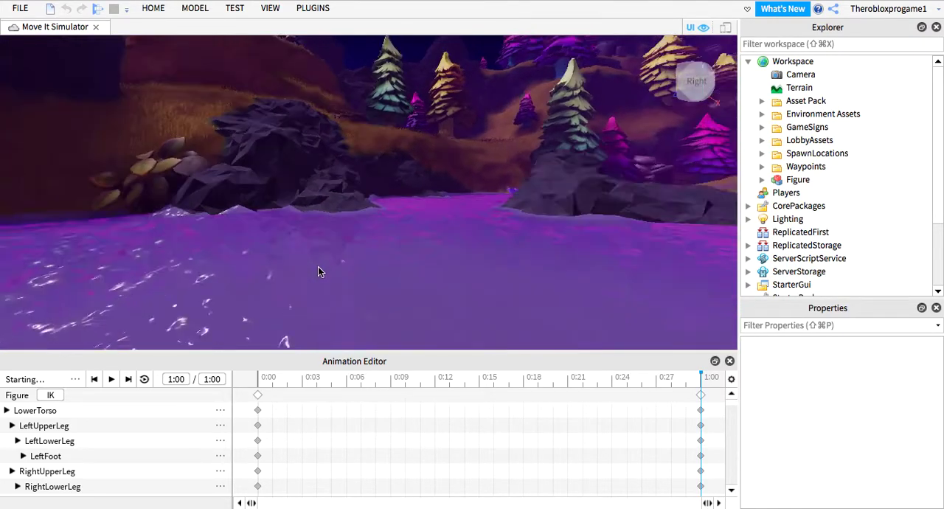
scroll(317, 271, down, 10)
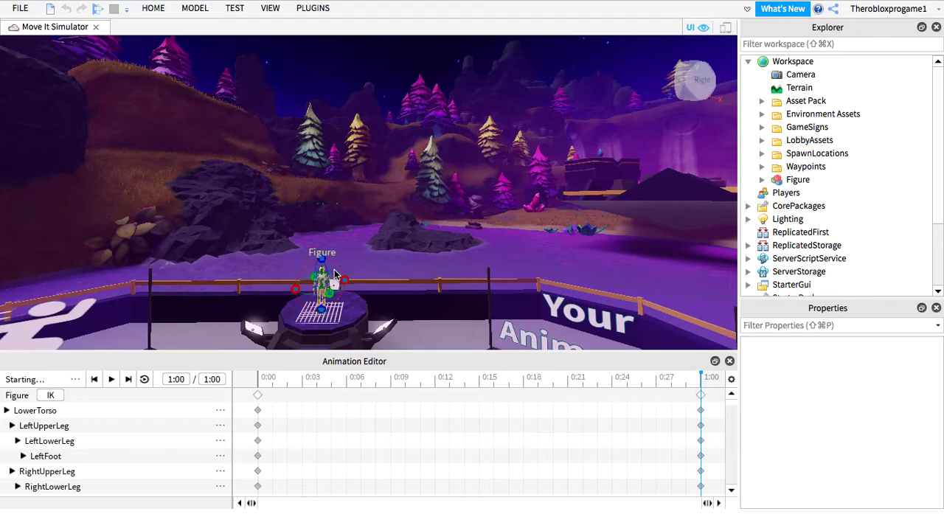
scroll(334, 270, up, 10)
right_drag(333, 271, 333, 271)
scroll(334, 267, down, 8)
mouse_move(433, 241)
right_down()
mouse_move(425, 244)
mouse_move(436, 242)
right_up()
scroll(440, 240, up, 4)
scroll(431, 244, down, 5)
scroll(436, 240, up, 5)
scroll(438, 239, up, 3)
scroll(436, 241, up, 5)
scroll(437, 241, down, 4)
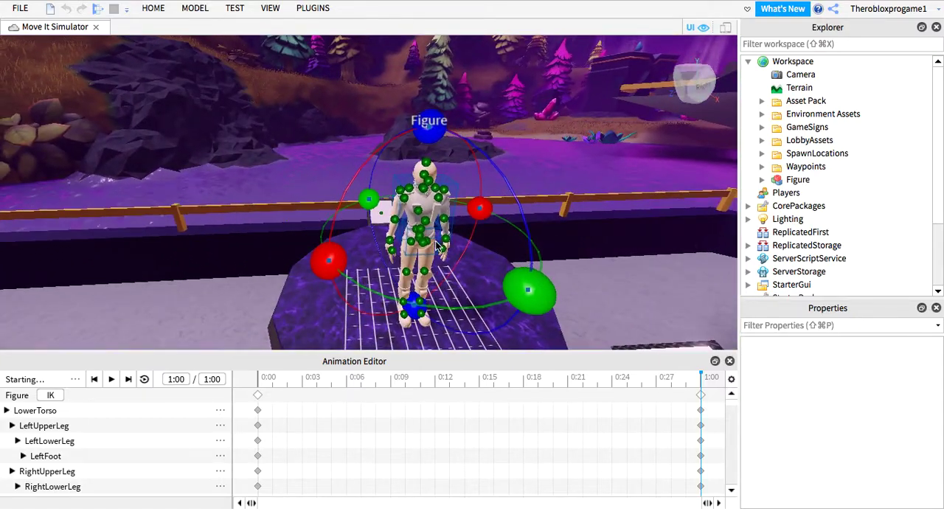
key(d)
key(w)
key(s)
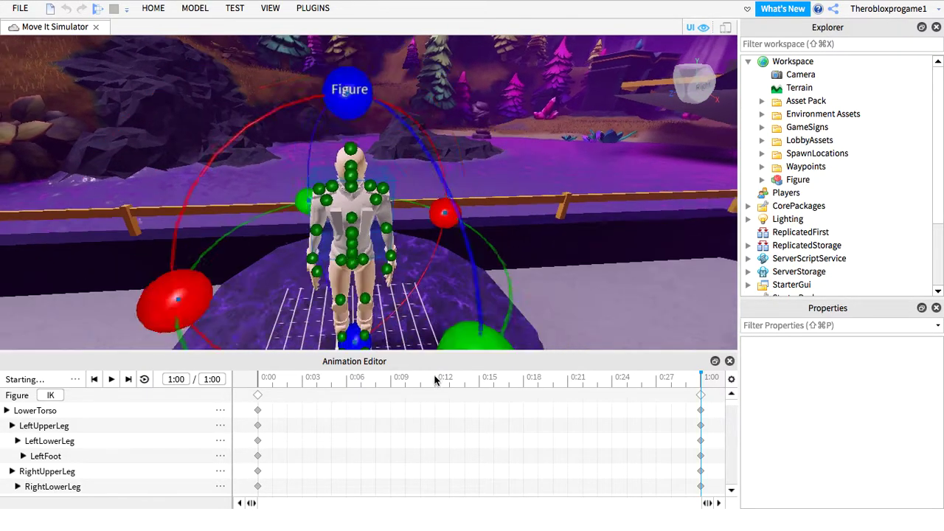
Paste the copied keyframes at 0:14, and move both them and the playhead to 0:15
right_click(463, 398)
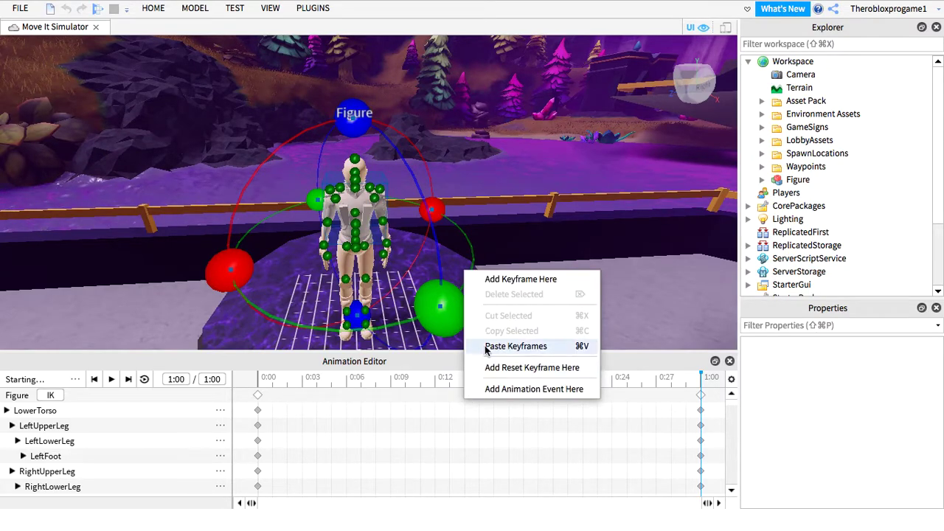
click(509, 346)
key(d)
right_drag(536, 275, 535, 275)
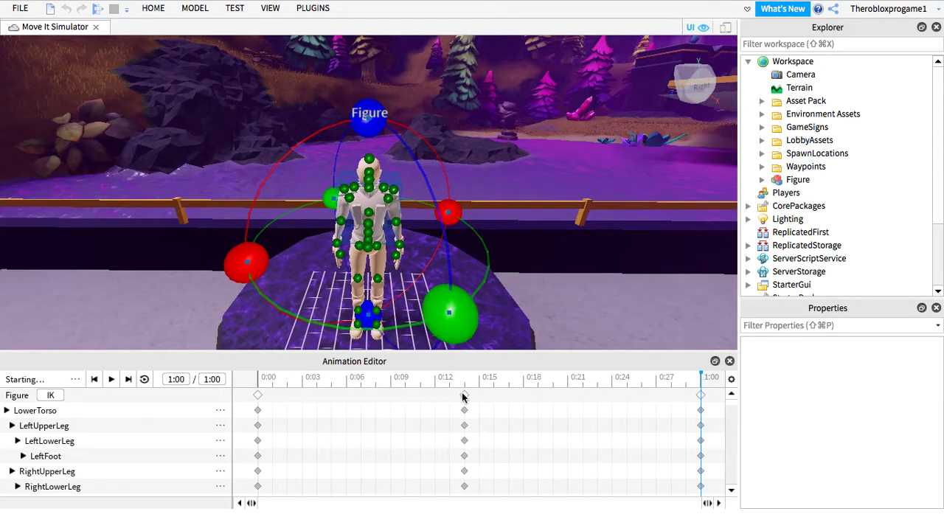
drag(464, 396, 480, 397)
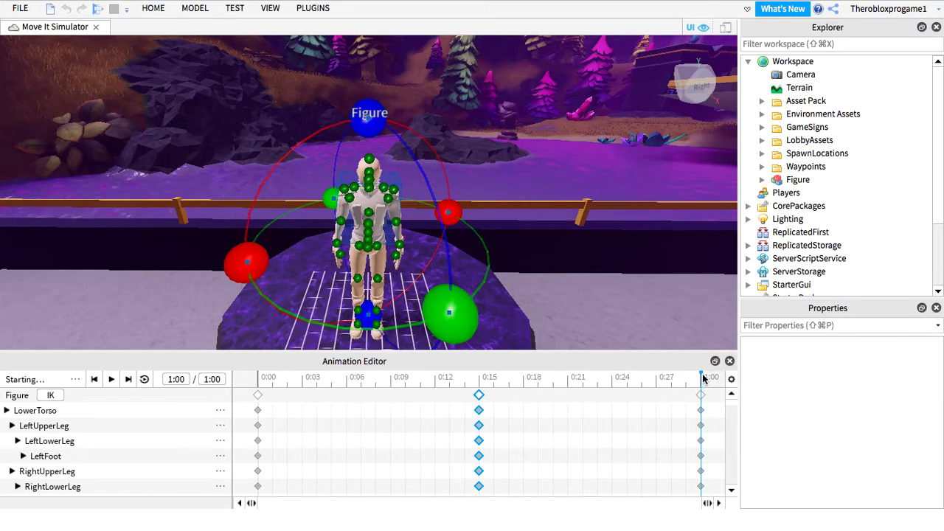
drag(703, 379, 524, 377)
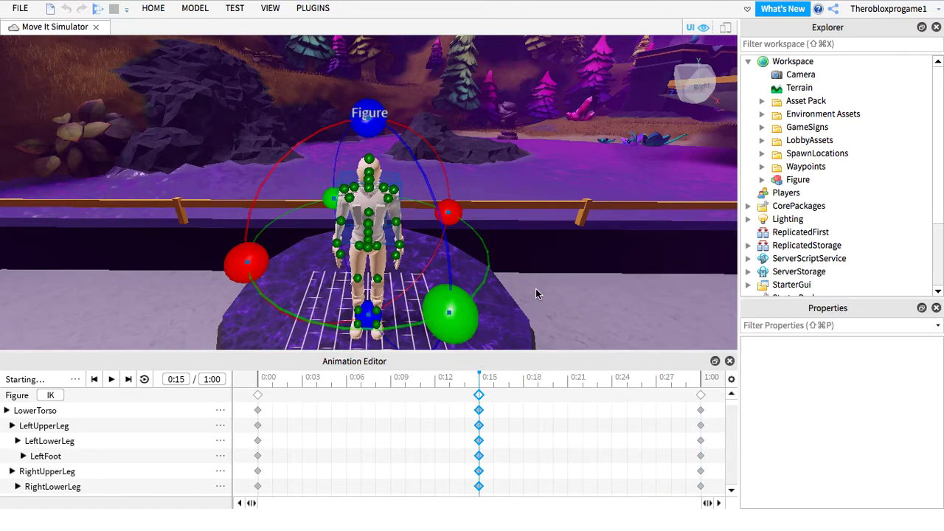
Try rotating the figure's left upper leg at 0:15 and undo that rotation
right_drag(536, 289, 533, 291)
scroll(533, 291, up, 5)
scroll(532, 291, down, 5)
scroll(533, 291, down, 5)
scroll(533, 291, up, 8)
scroll(533, 291, down, 8)
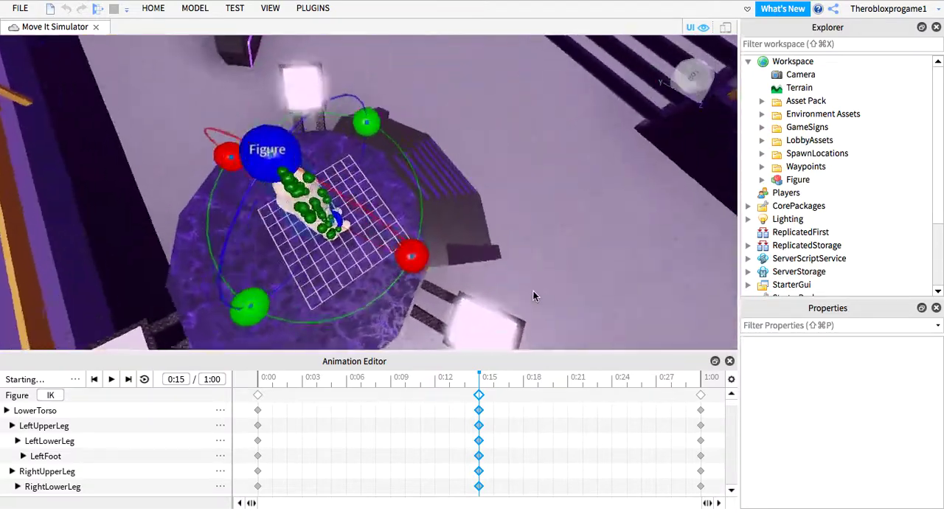
scroll(535, 295, up, 6)
scroll(530, 293, down, 2)
scroll(532, 291, down, 5)
scroll(532, 291, up, 8)
scroll(533, 291, down, 8)
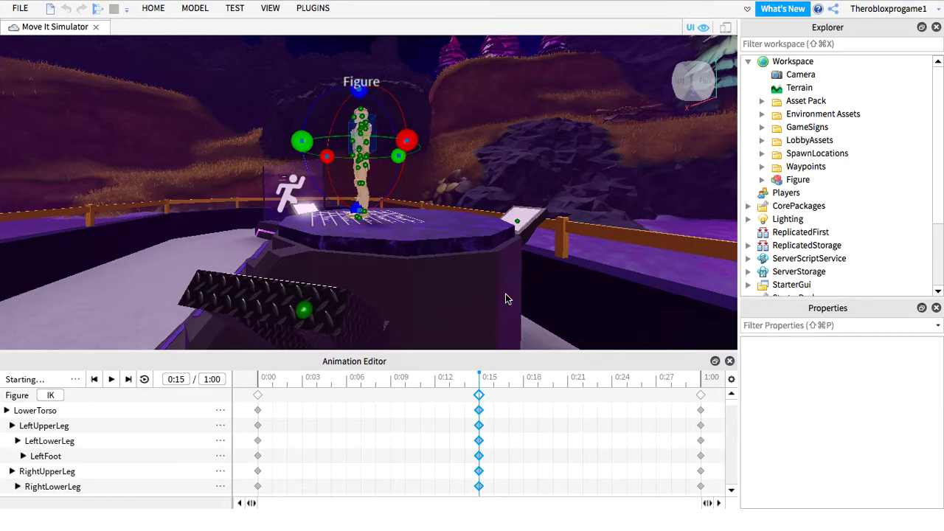
scroll(506, 299, up, 5)
scroll(506, 299, down, 4)
scroll(506, 299, up, 5)
scroll(400, 188, down, 2)
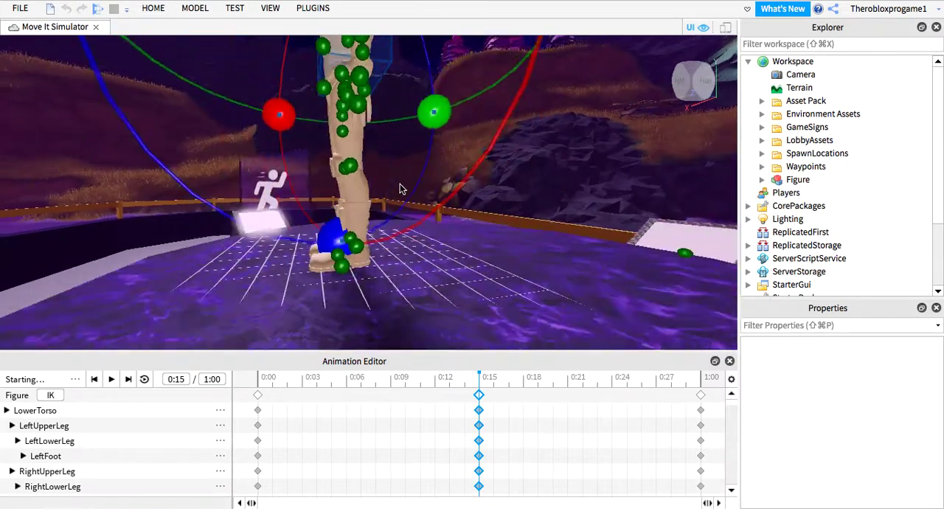
click(355, 168)
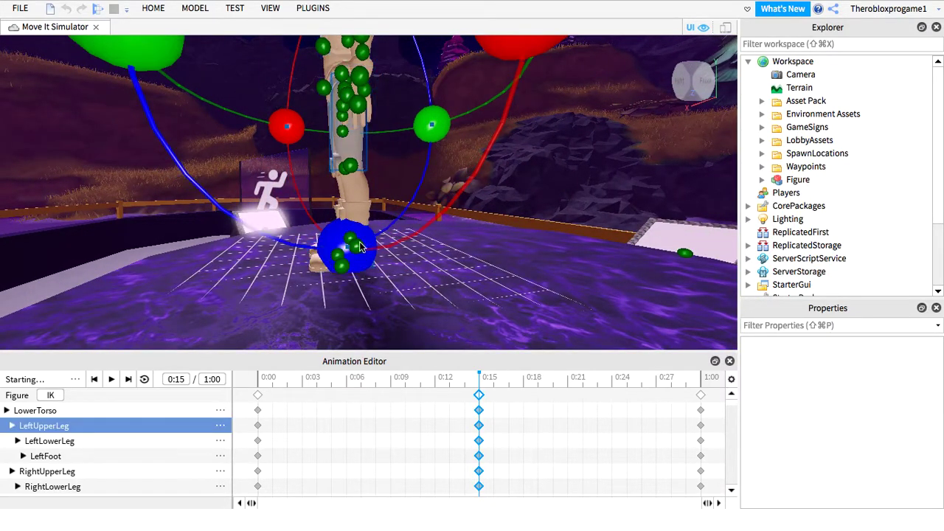
drag(363, 244, 387, 220)
key(super+z)
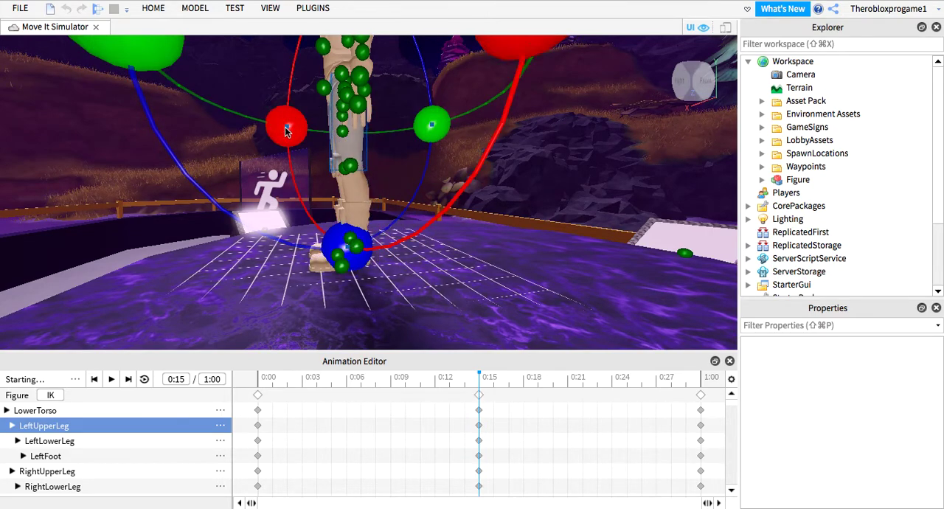
Try swinging the left upper leg out and bending the left lower leg around the red axis, and undo both rotations
drag(286, 126, 317, 173)
click(350, 108)
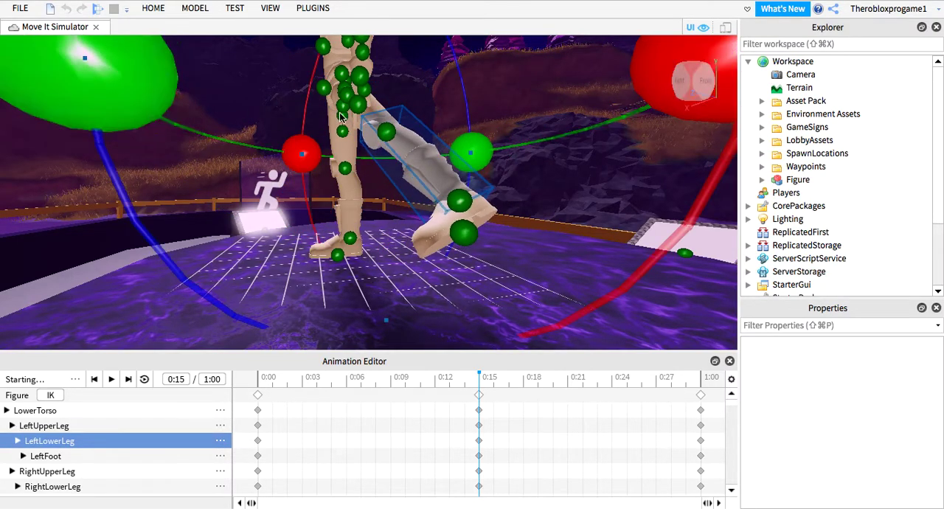
drag(302, 154, 350, 206)
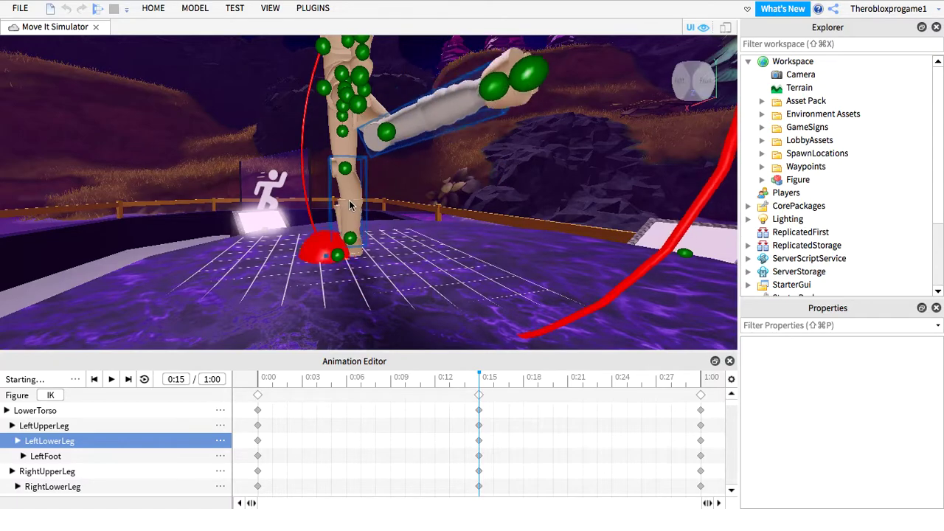
right_drag(426, 193, 428, 195)
key(w)
scroll(427, 194, down, 10)
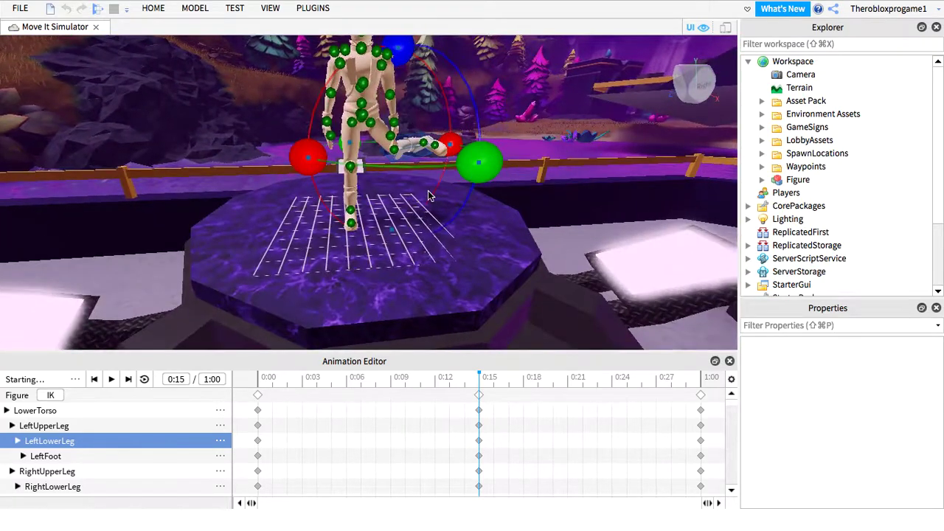
right_drag(427, 192, 430, 196)
key(super+z)
key(super+z)
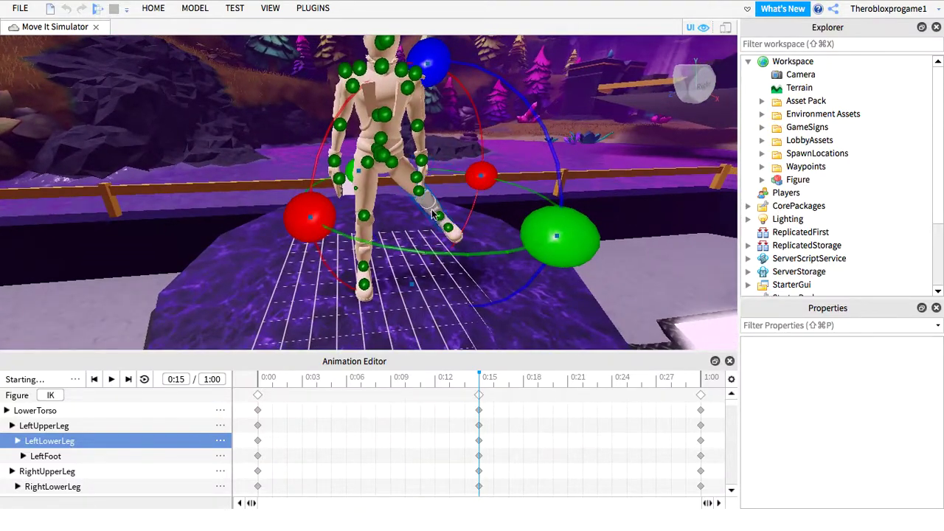
Rotate the figure's left upper leg outward and away from the body at the 0:15 keyframe
click(385, 186)
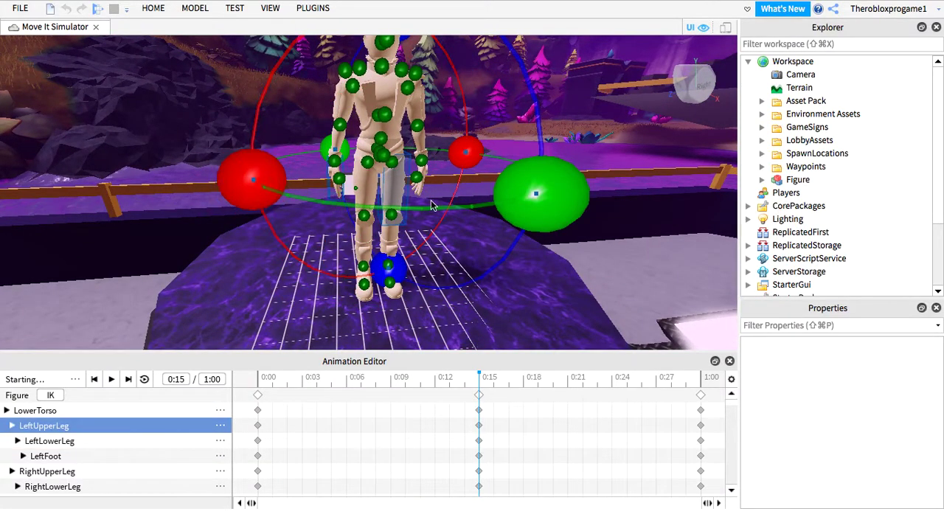
mouse_move(252, 179)
mouse_down()
mouse_move(267, 222)
mouse_move(308, 251)
mouse_move(263, 217)
mouse_move(259, 177)
mouse_up()
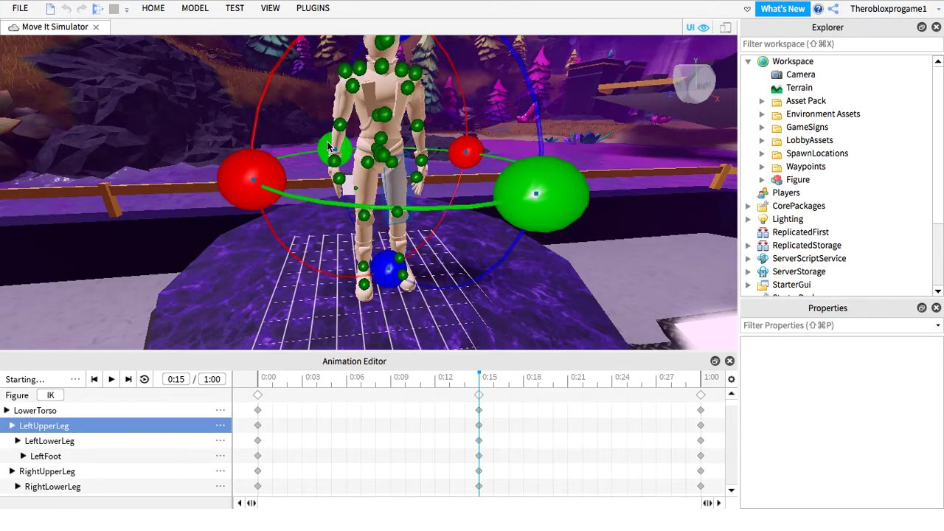
drag(509, 177, 542, 138)
drag(251, 164, 319, 248)
Bend the left lower leg up at the knee so the foot kicks outward at 0:15
click(431, 213)
drag(312, 284, 444, 262)
drag(427, 67, 430, 86)
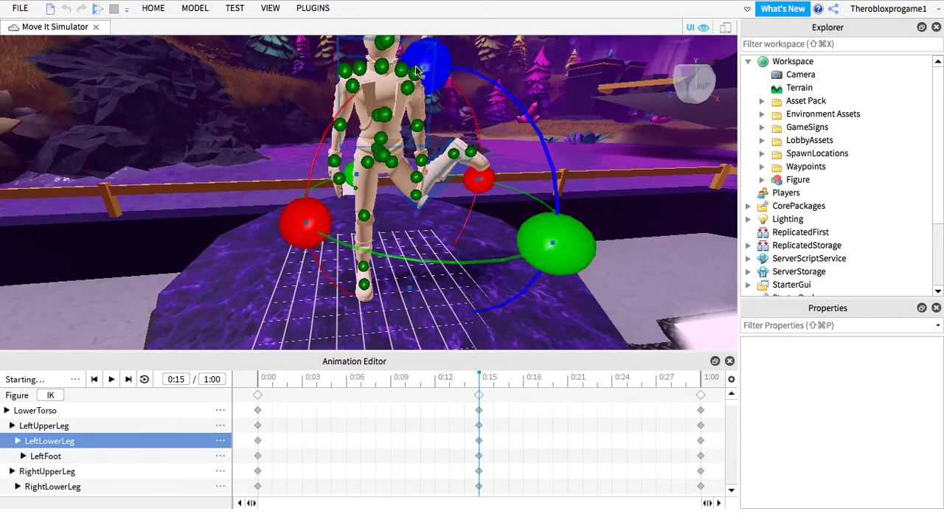
Swing the right upper leg outward and bend the right lower leg up at the knee at 0:15
click(364, 201)
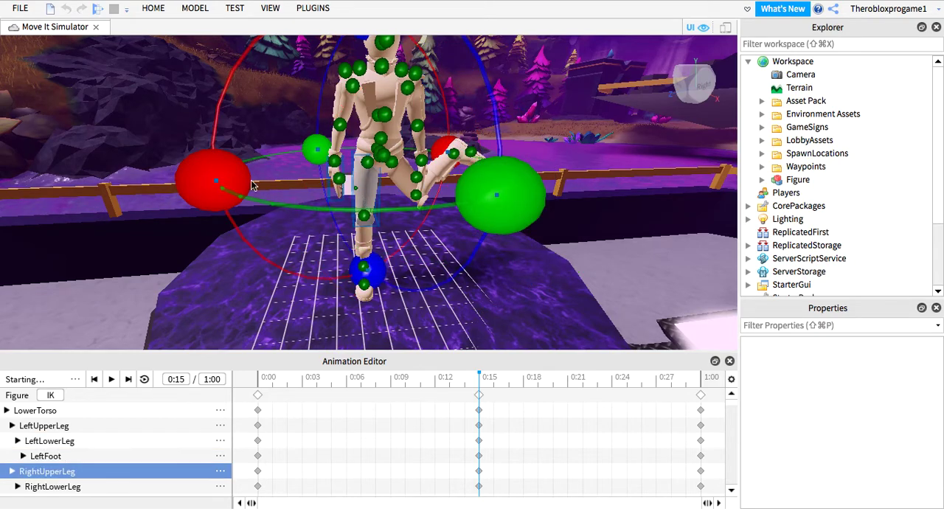
drag(222, 182, 253, 176)
drag(369, 274, 322, 206)
click(323, 199)
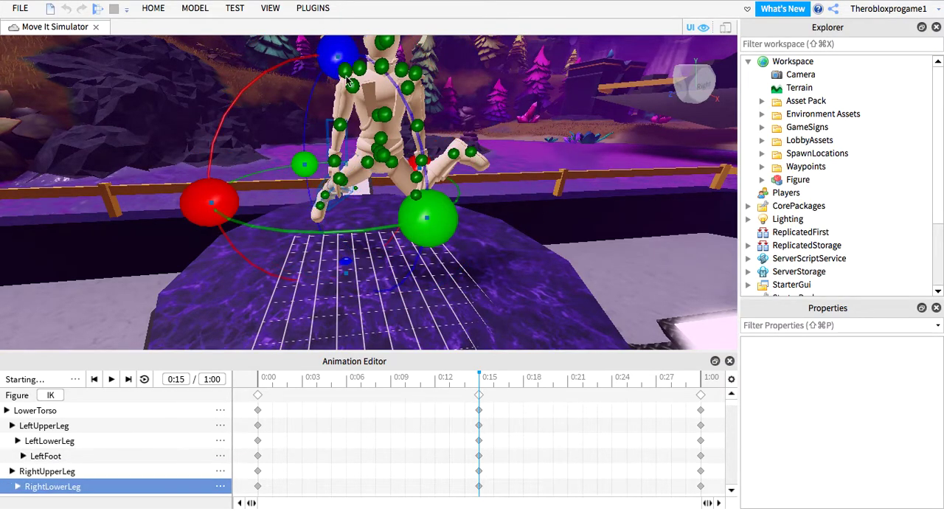
drag(340, 60, 408, 146)
Adjust the right upper leg's rotation around its green axis and deselect it
click(349, 181)
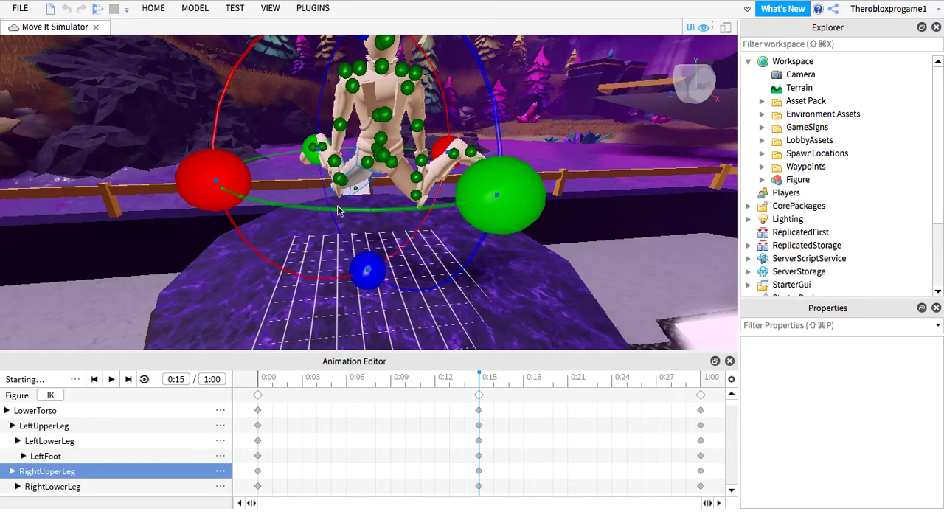
drag(483, 194, 510, 191)
click(535, 104)
Rotate the figure's left upper arm so the arm points straight up at 0:15, and deselect it
mouse_move(536, 103)
right_down()
mouse_move(528, 114)
mouse_move(536, 111)
right_up()
key(w)
key(w)
key(d)
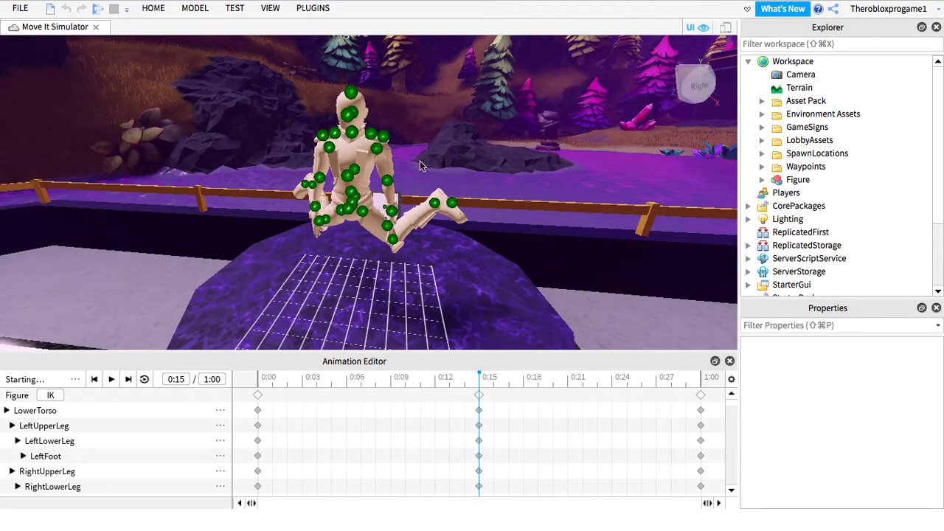
click(384, 168)
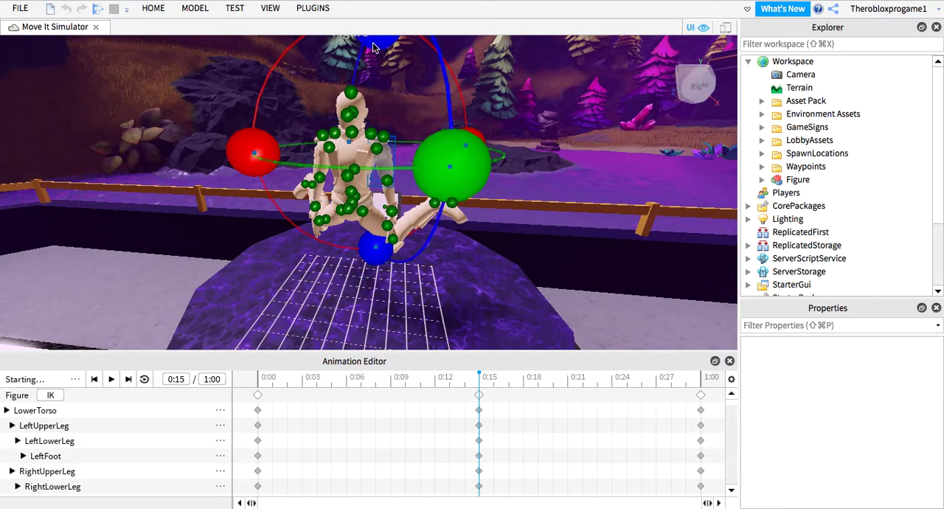
drag(373, 42, 372, 106)
click(500, 58)
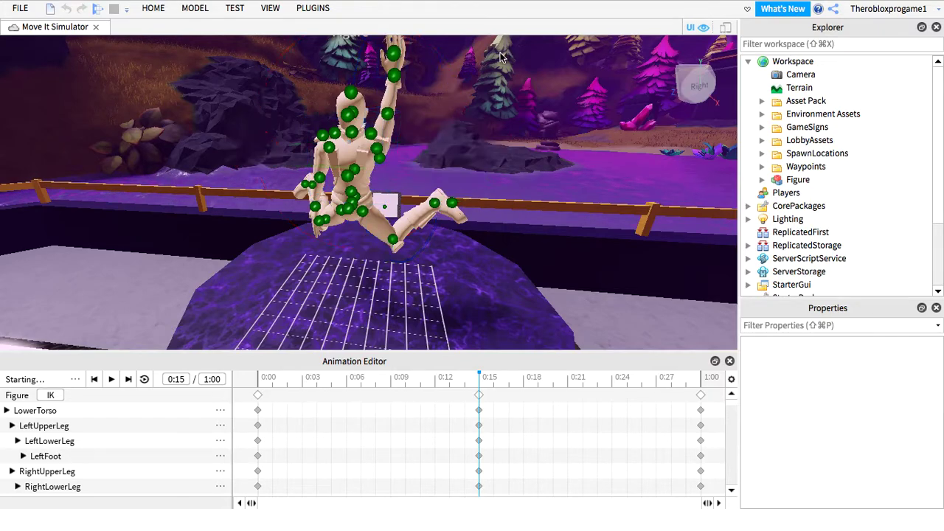
click(392, 63)
click(523, 110)
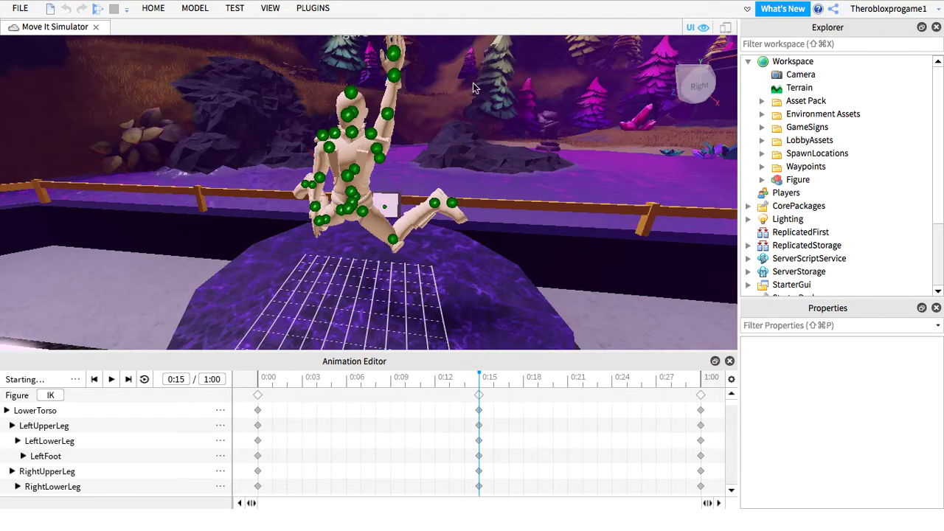
click(394, 55)
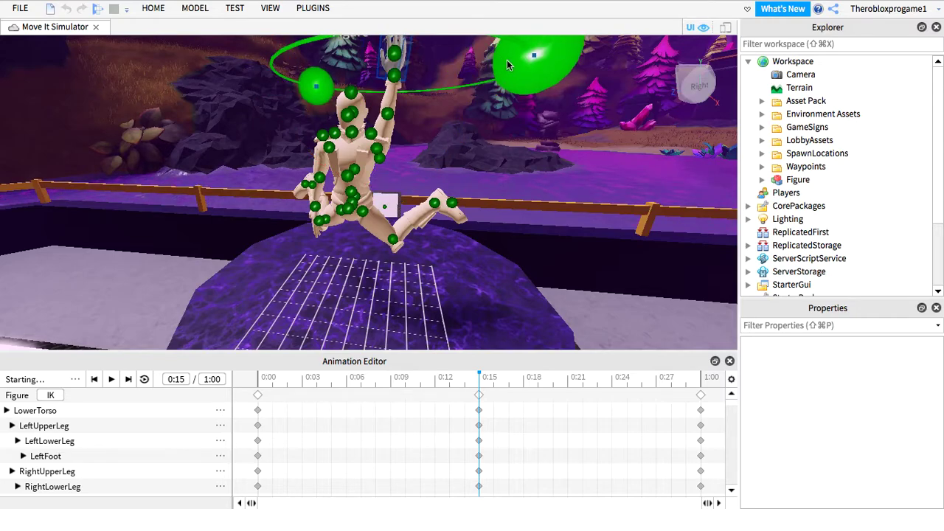
key(f)
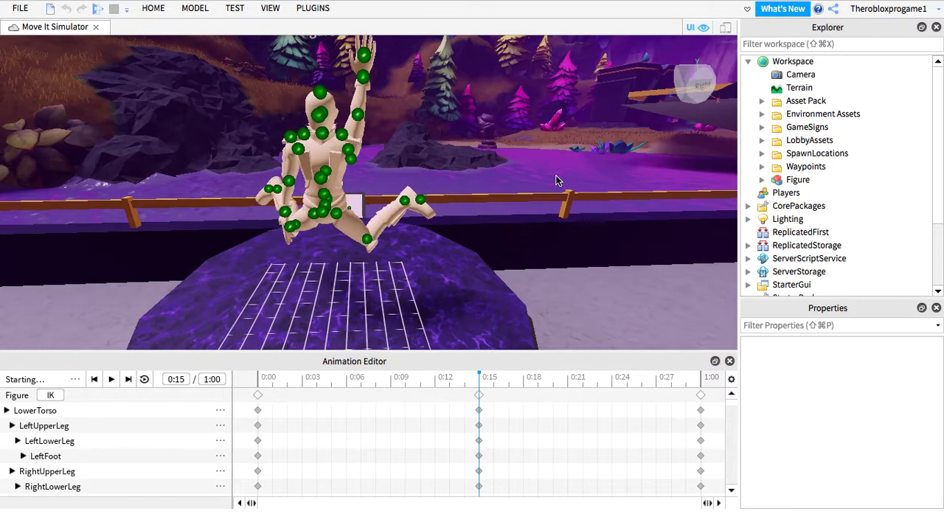
Rotate the figure's right upper arm so that this arm is also raised above the head at 0:15
key(a)
key(d)
key(d)
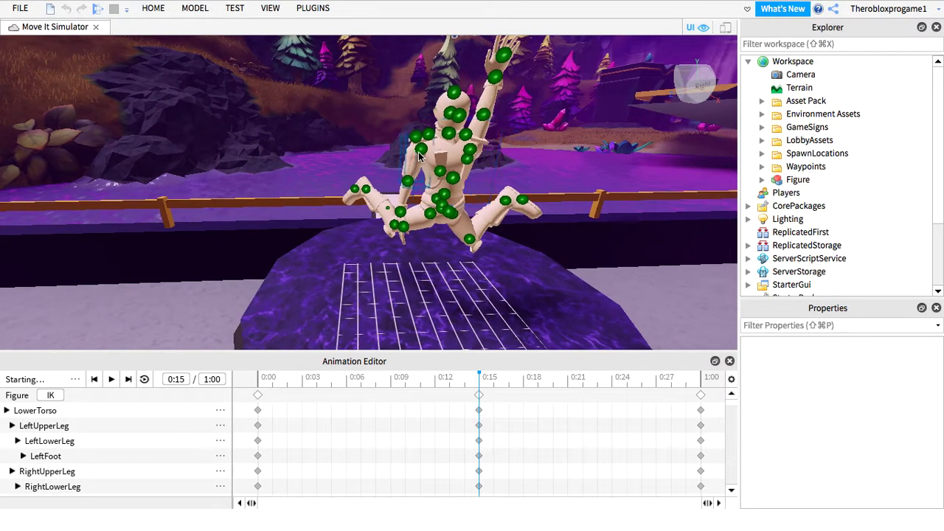
middle_drag(410, 162, 344, 163)
scroll(350, 166, up, 5)
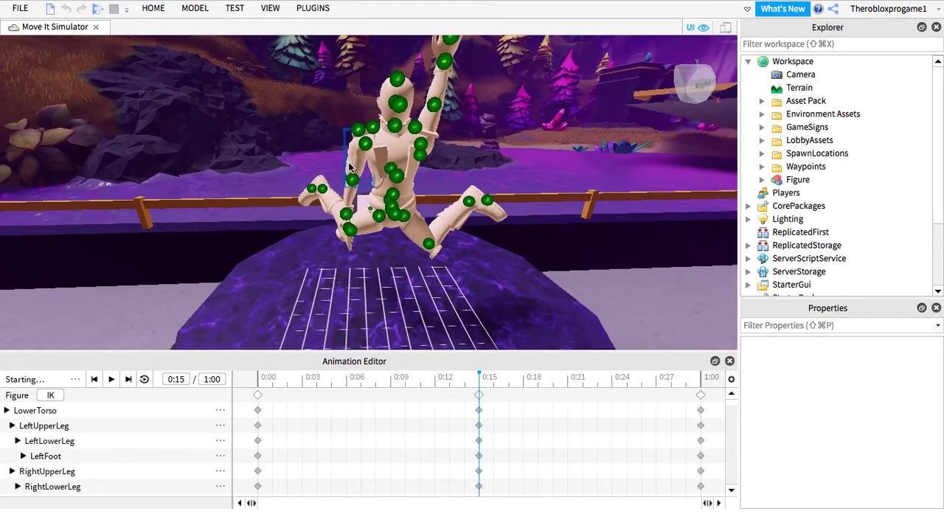
scroll(349, 141, down, 3)
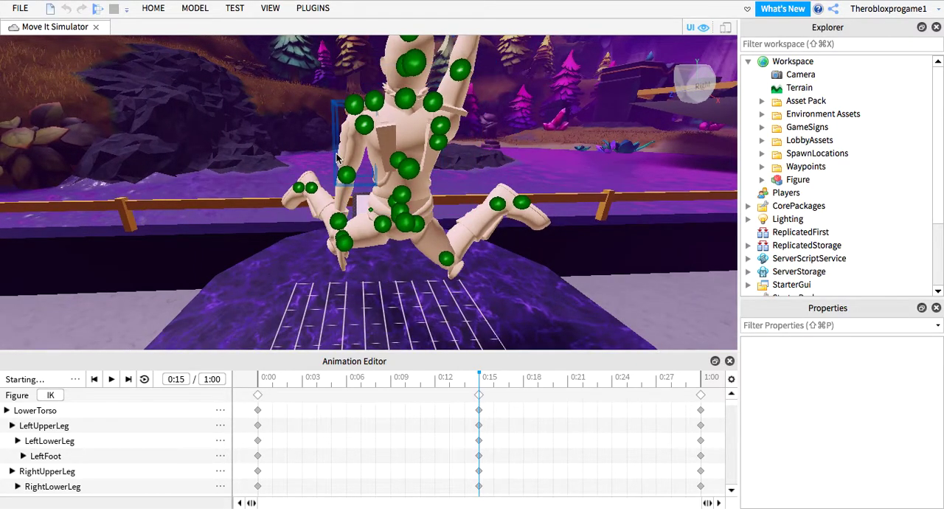
click(343, 157)
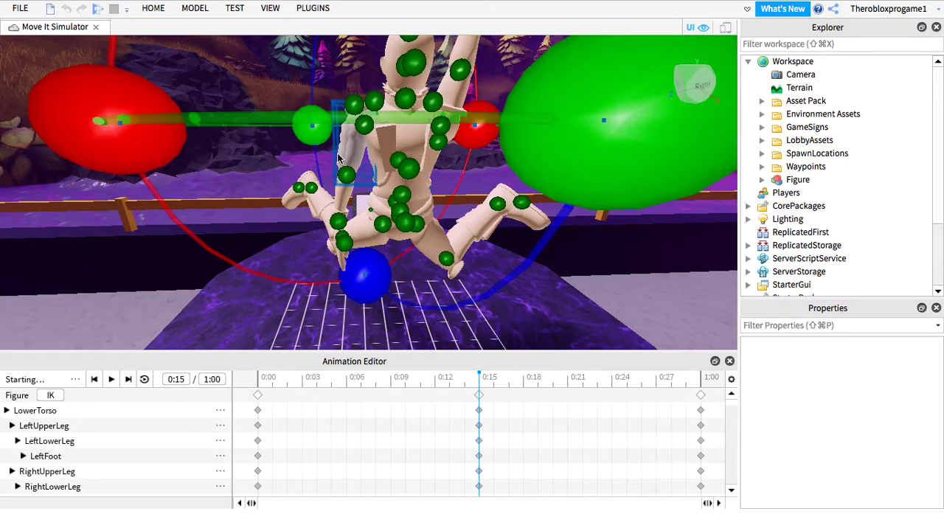
scroll(347, 147, down, 5)
drag(391, 116, 367, 248)
drag(357, 177, 360, 174)
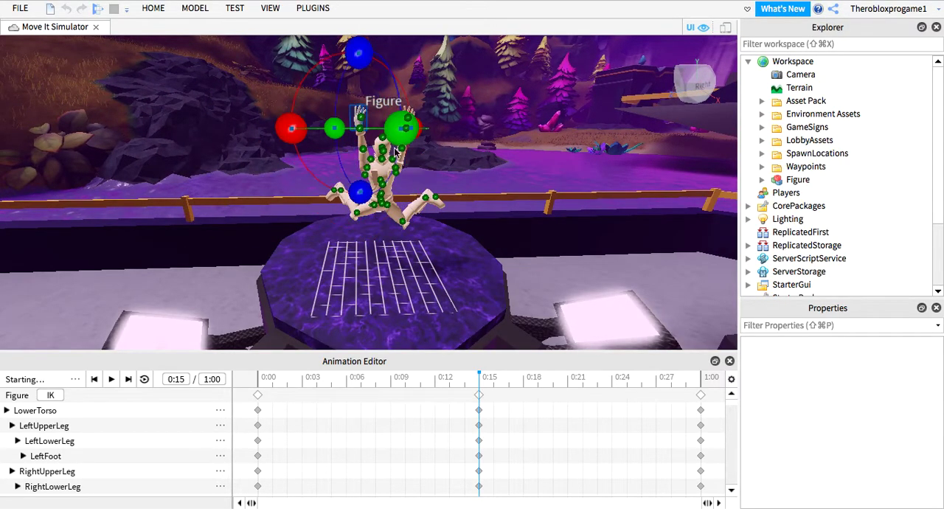
Rotate the selected raised hand around its green axis at 0:15 and deselect it
drag(400, 139, 336, 139)
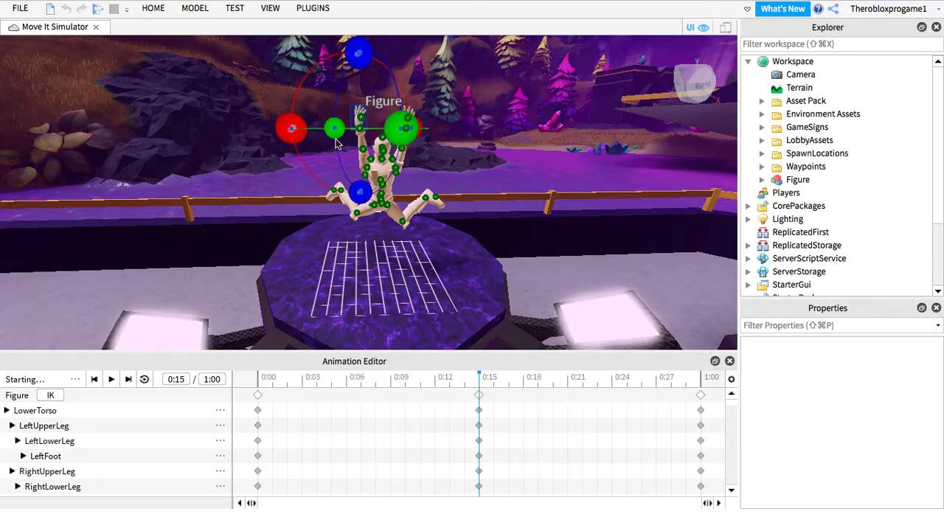
drag(400, 142, 266, 135)
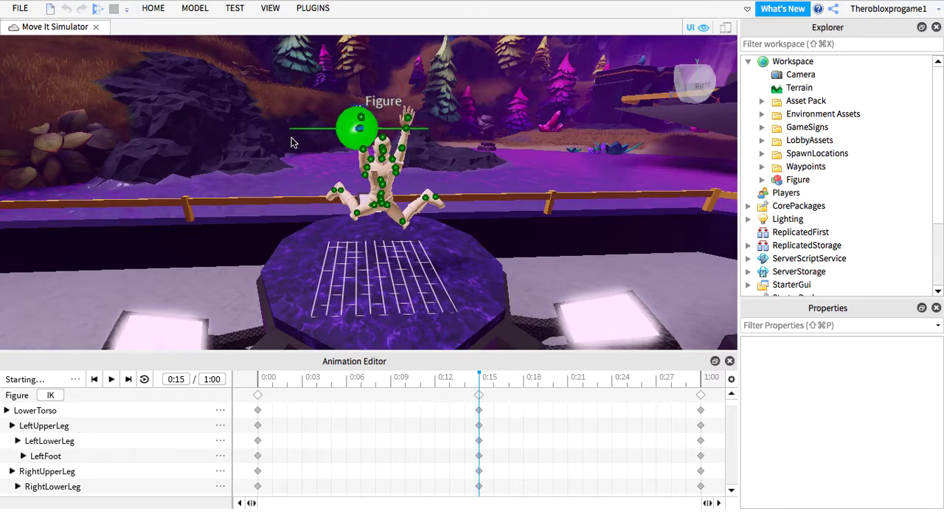
drag(343, 146, 365, 146)
scroll(386, 146, up, 5)
right_drag(386, 147, 390, 152)
scroll(387, 147, down, 3)
scroll(389, 152, down, 5)
scroll(389, 152, up, 5)
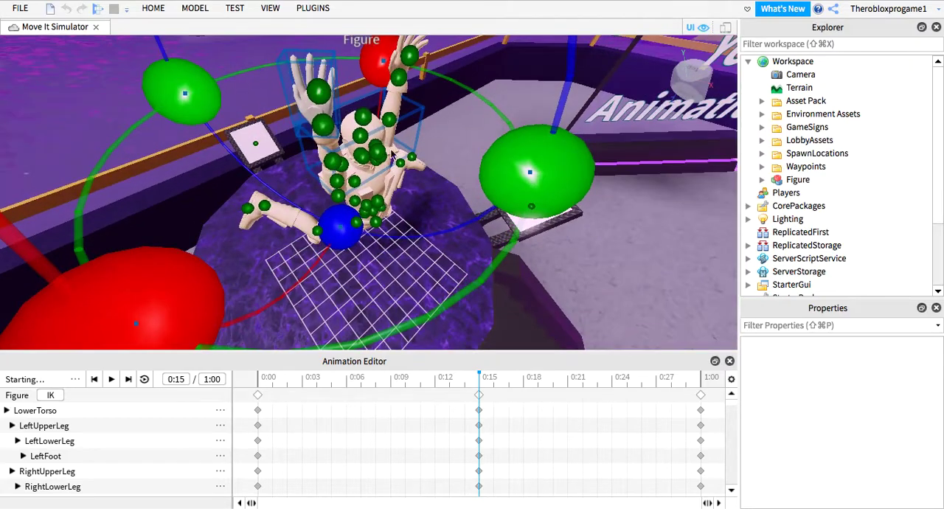
right_drag(460, 196, 461, 194)
drag(538, 200, 206, 157)
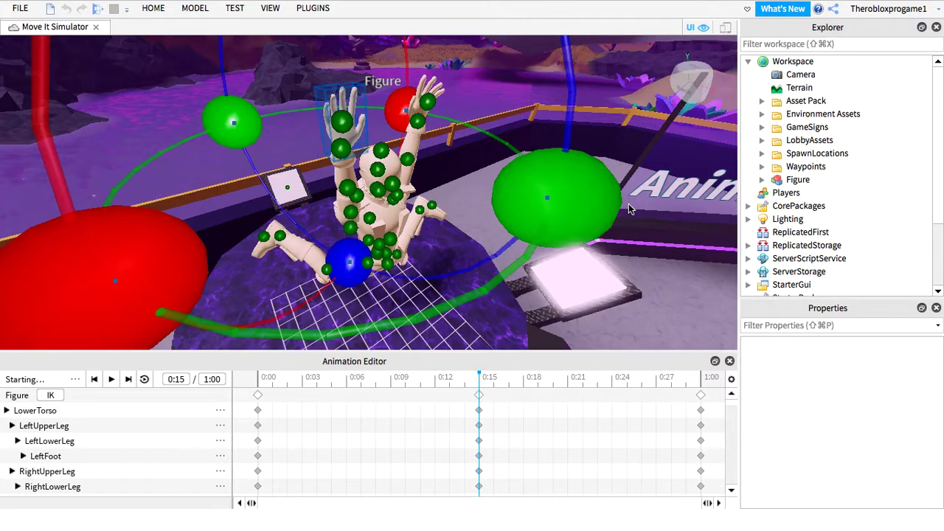
right_drag(638, 200, 639, 201)
scroll(639, 200, down, 5)
click(638, 200)
scroll(271, 158, down, 2)
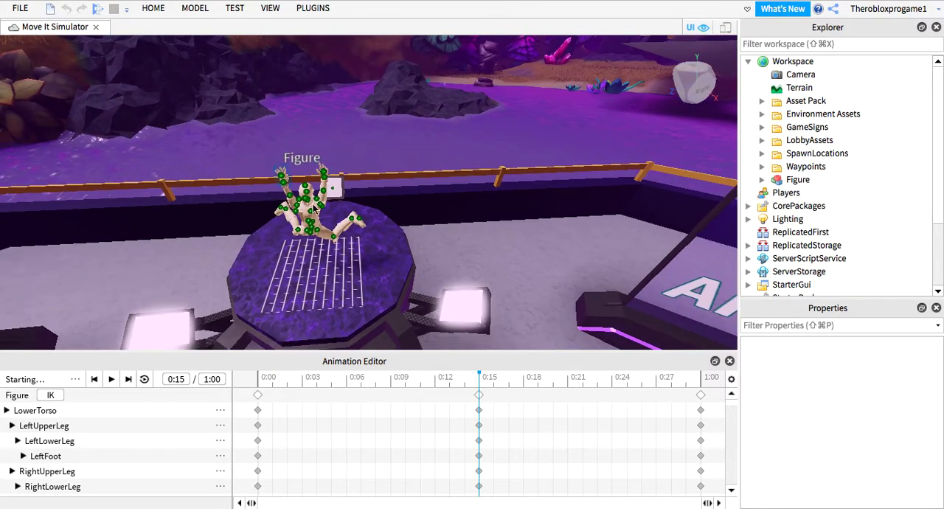
Play the animation through to its end to preview the figure's jump
scroll(376, 210, up, 6)
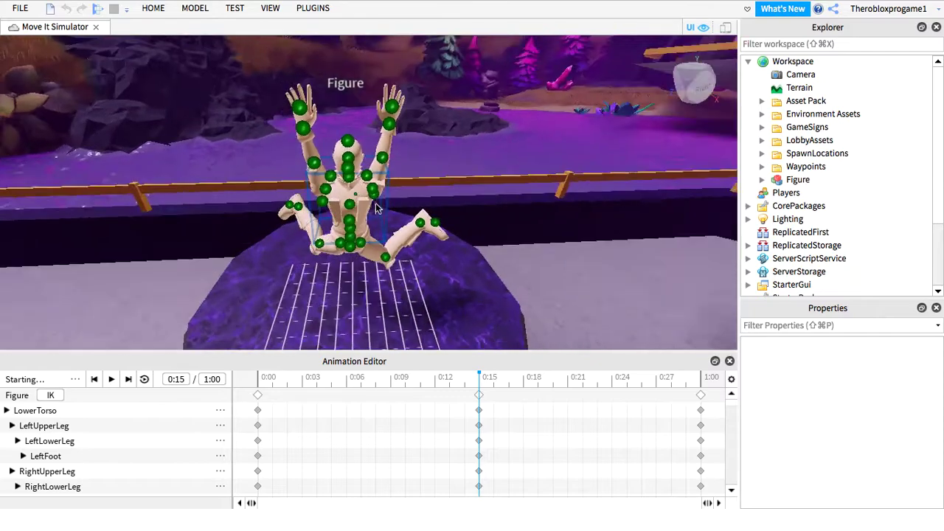
right_drag(474, 183, 474, 183)
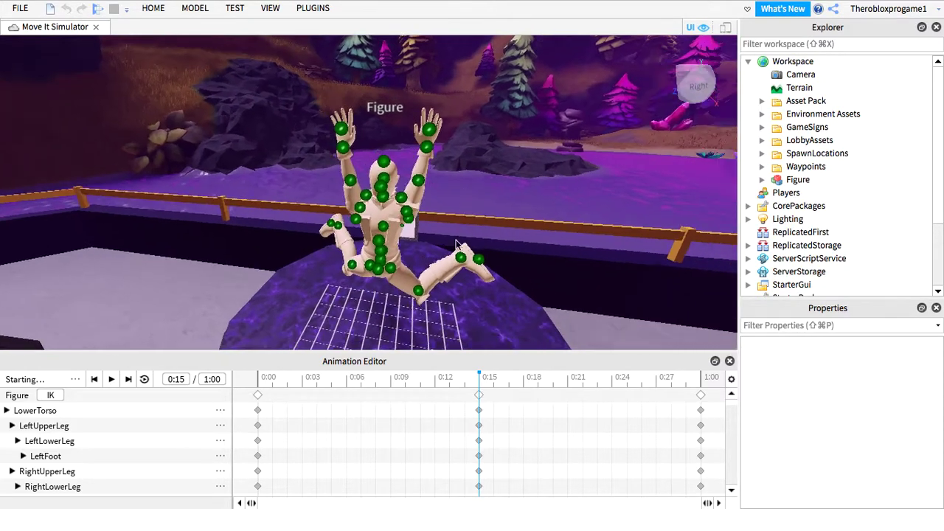
click(113, 381)
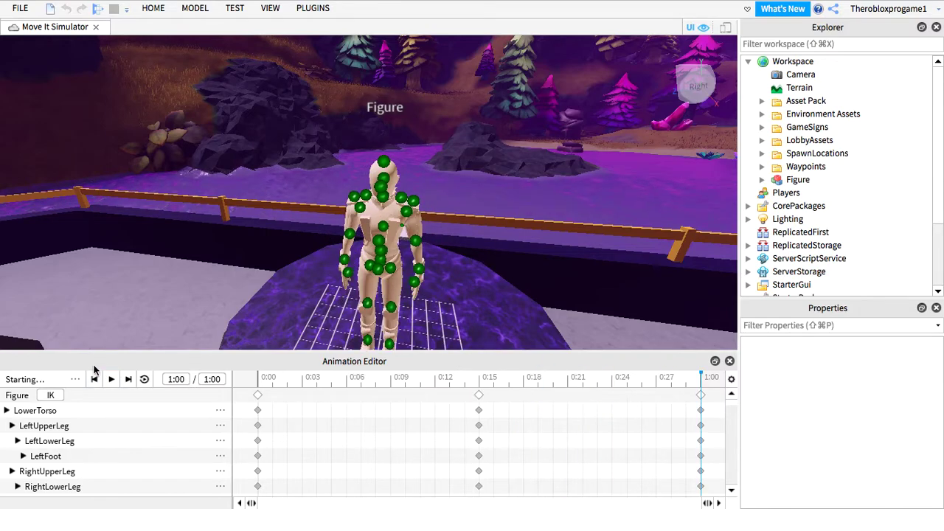
click(352, 222)
click(316, 248)
click(348, 234)
click(327, 231)
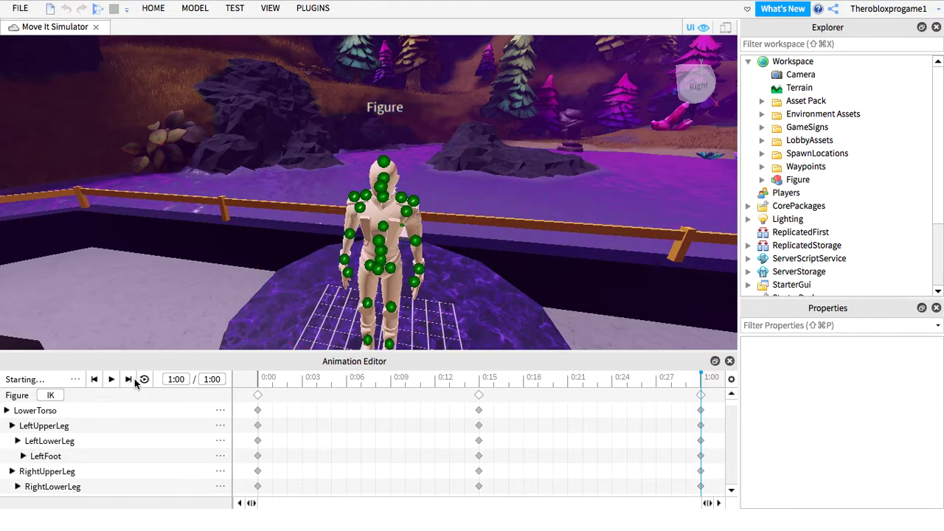
click(112, 380)
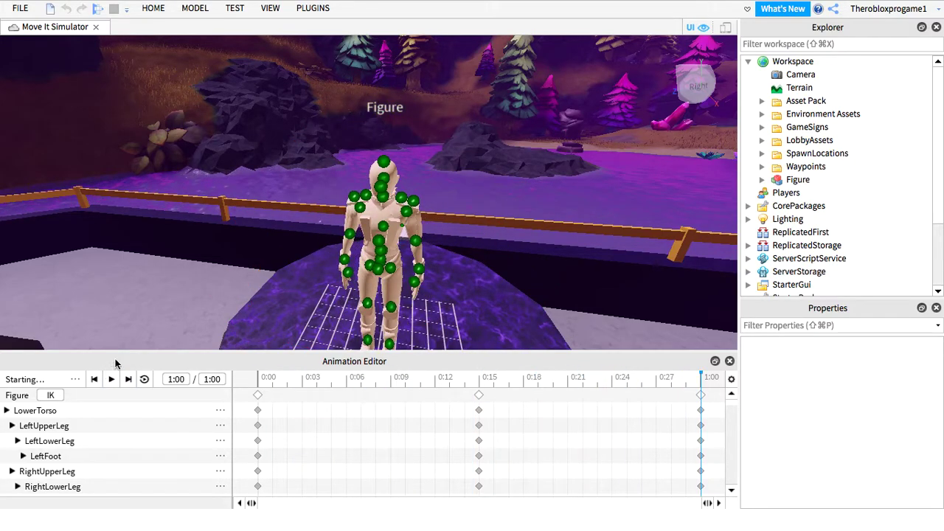
Turn on looped playback, play the animation, and pause it at 0:18
right_drag(507, 284, 217, 346)
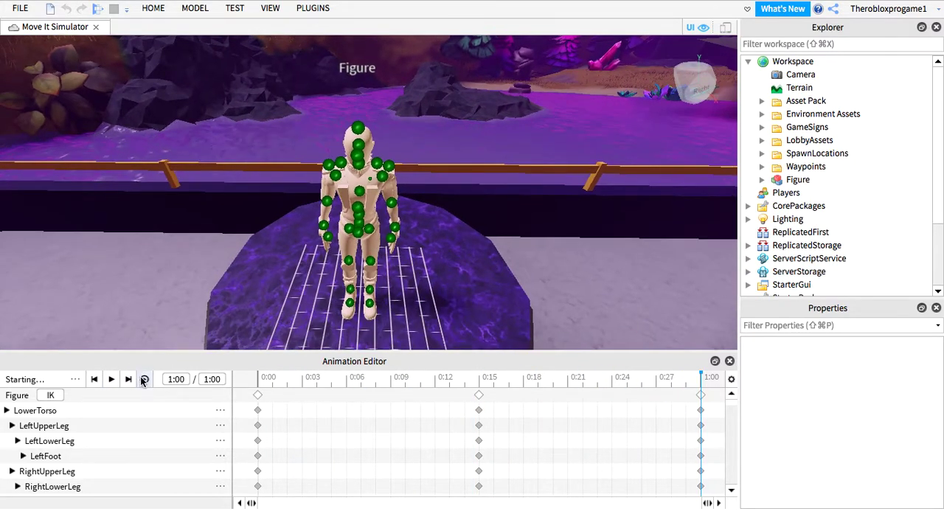
click(111, 380)
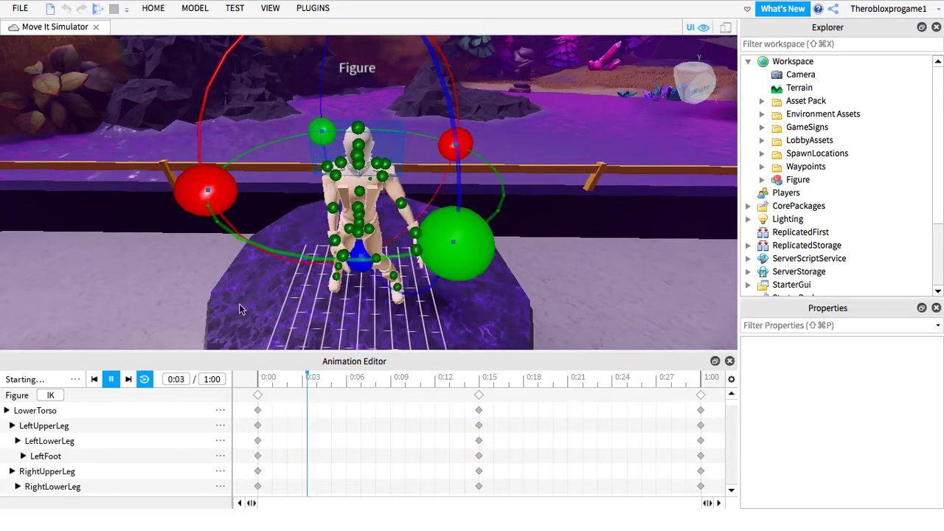
click(111, 378)
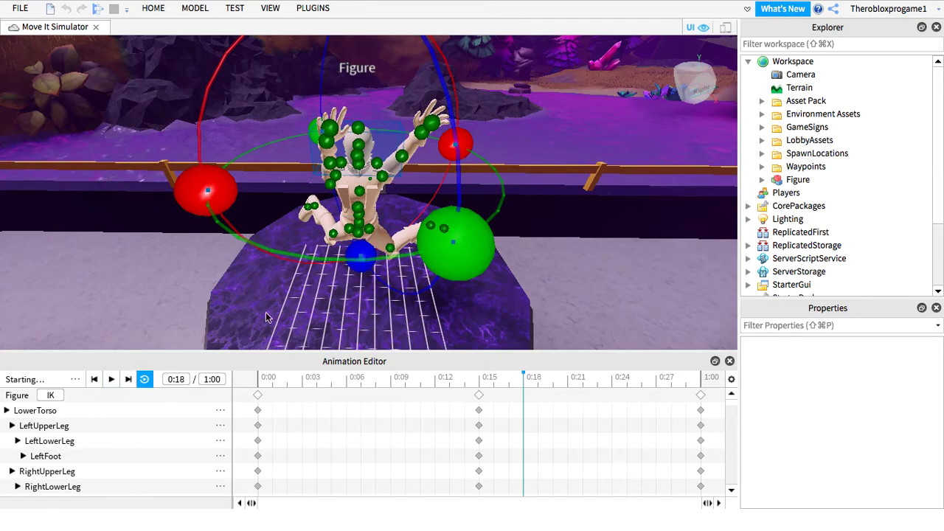
click(74, 379)
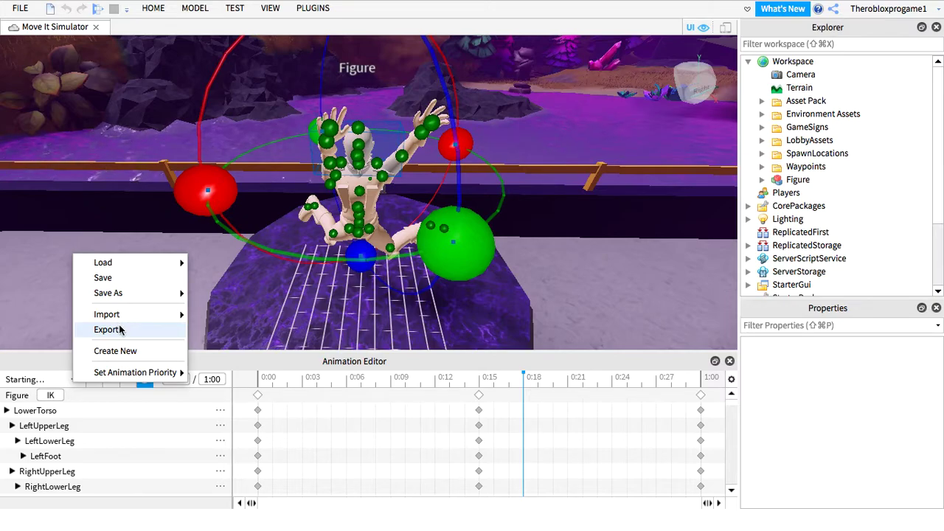
click(301, 329)
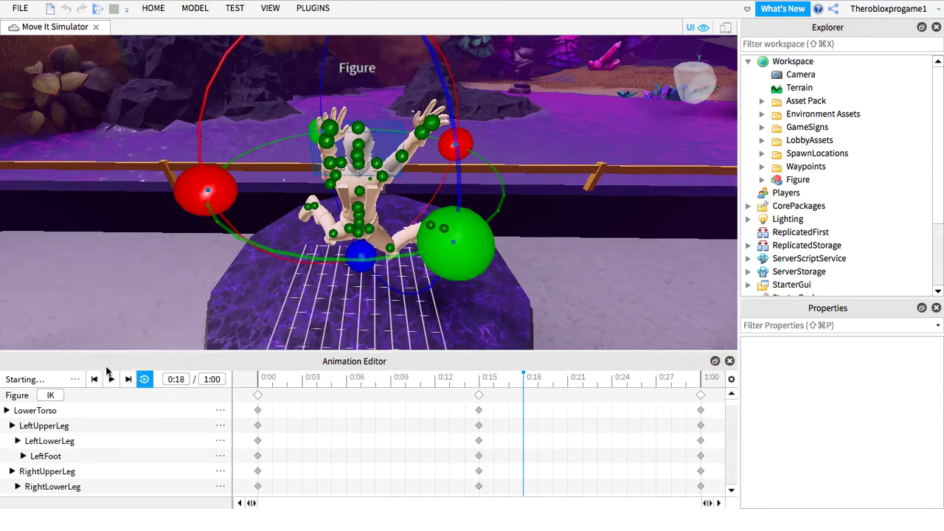
click(74, 381)
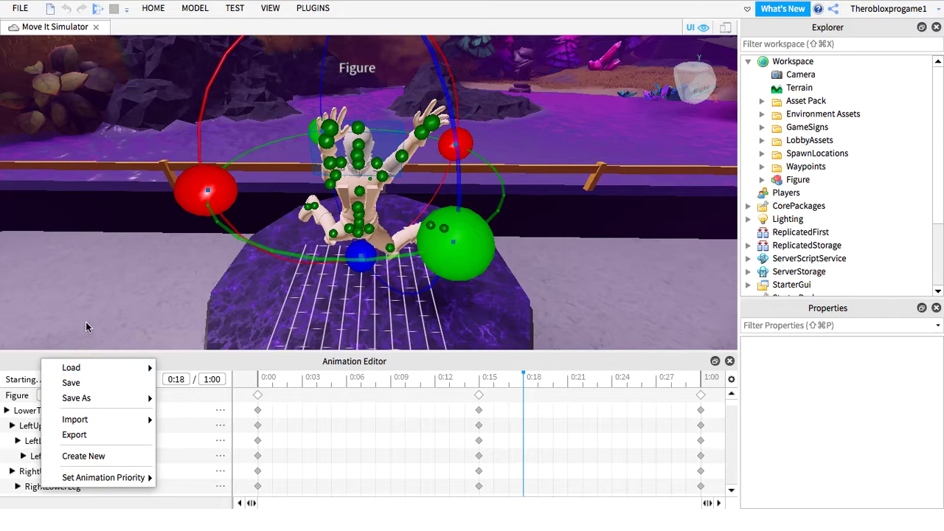
click(86, 323)
Start exporting the Starting Animation and set the asset's title to Star Jump
click(76, 379)
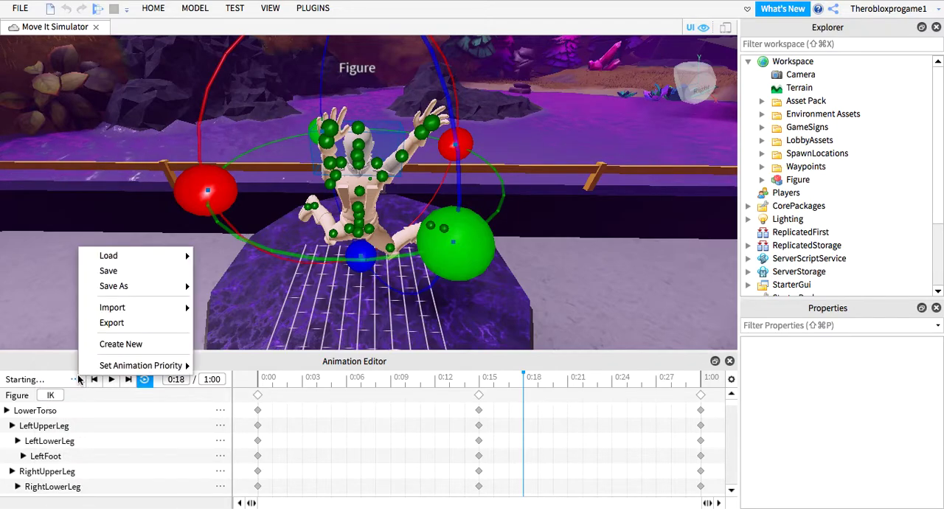
click(135, 323)
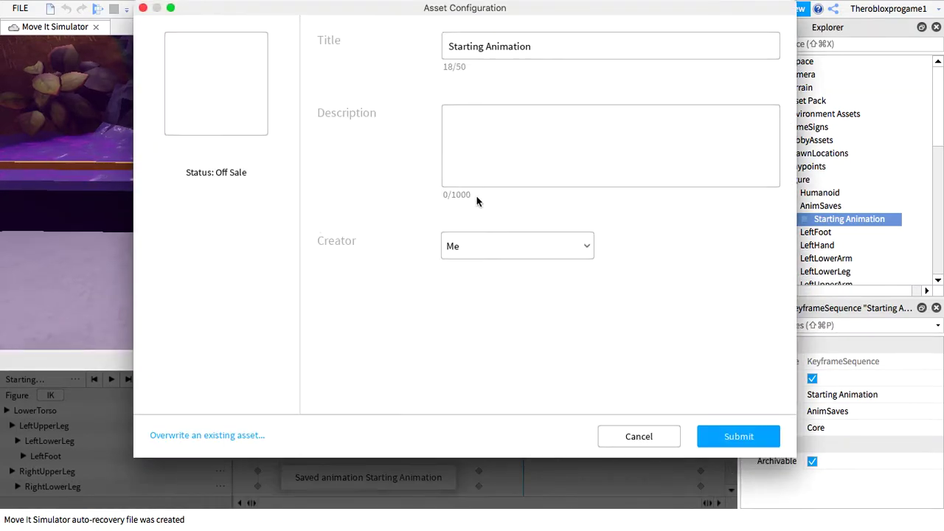
double_click(547, 49)
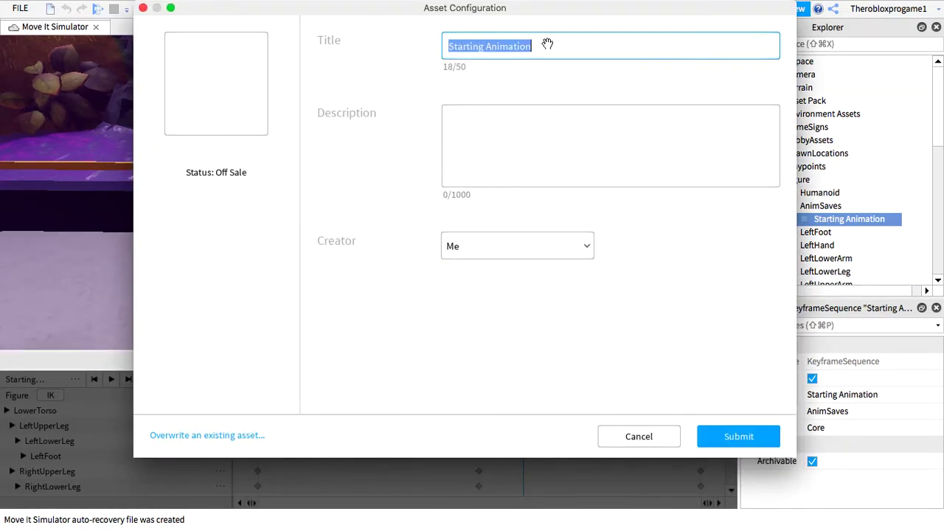
text(ST)
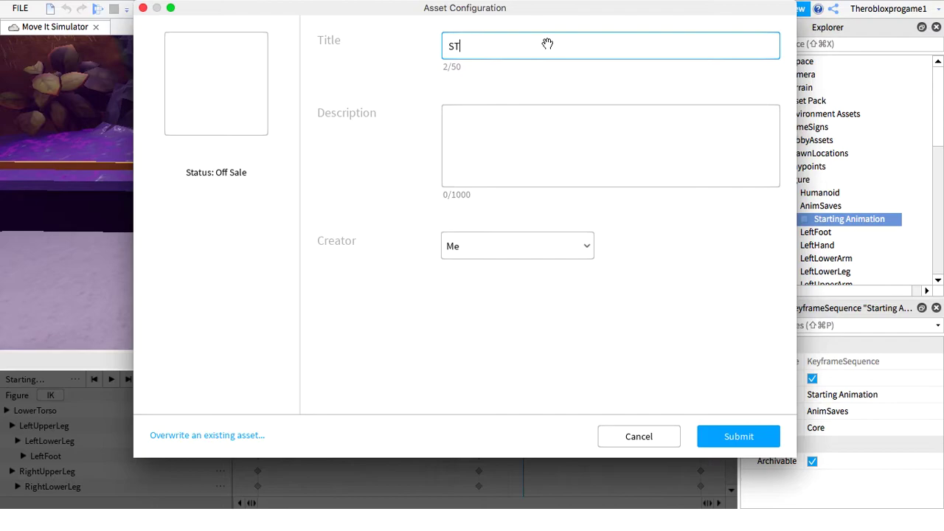
key(BackSpace)
key(BackSpace)
text(Star Jump)
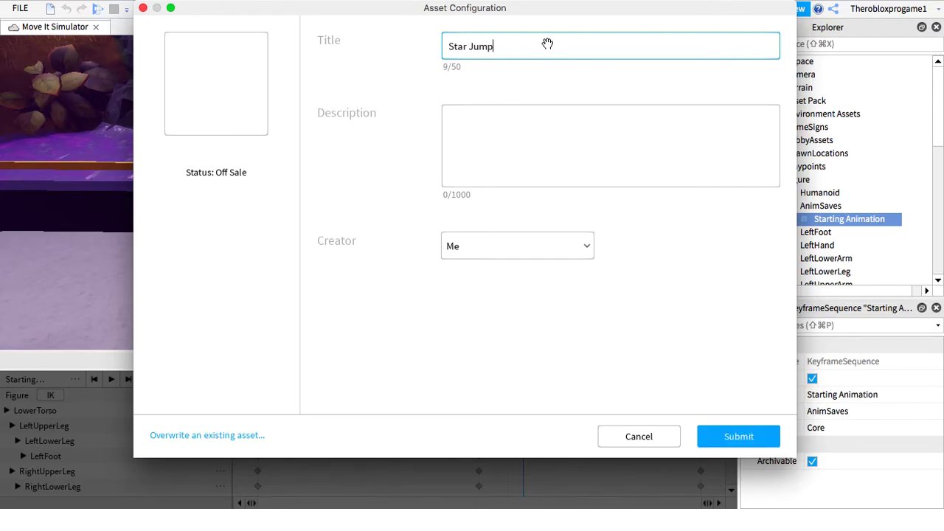
Enter Jumping as the asset's description, submit the export with Me as creator, and close the configuration window
click(494, 129)
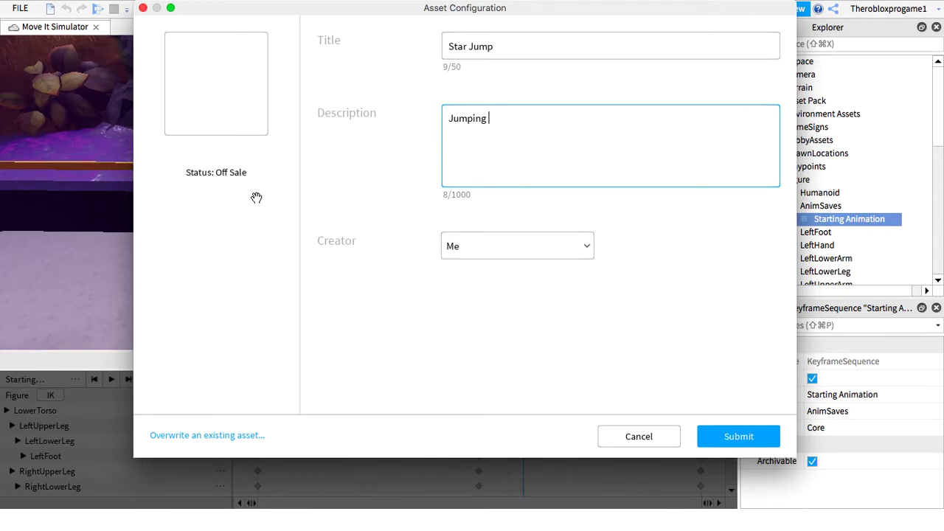
click(214, 166)
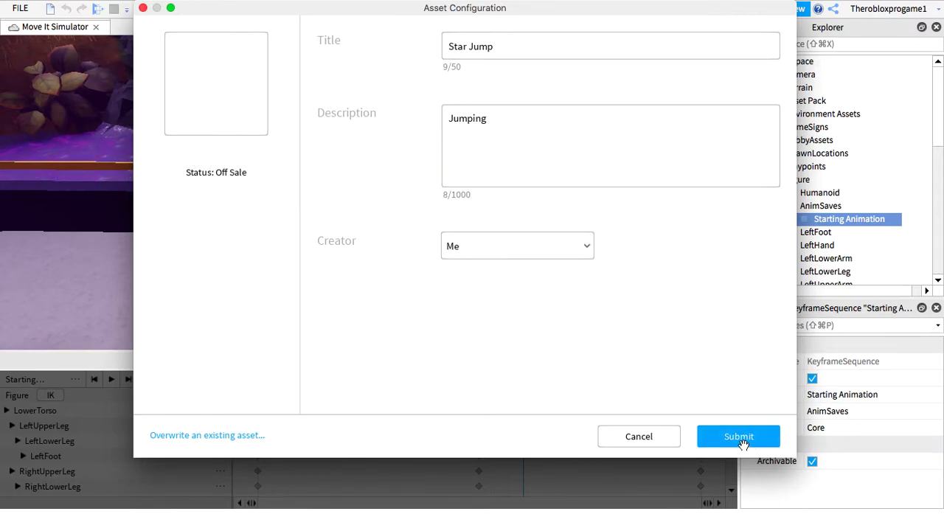
click(740, 437)
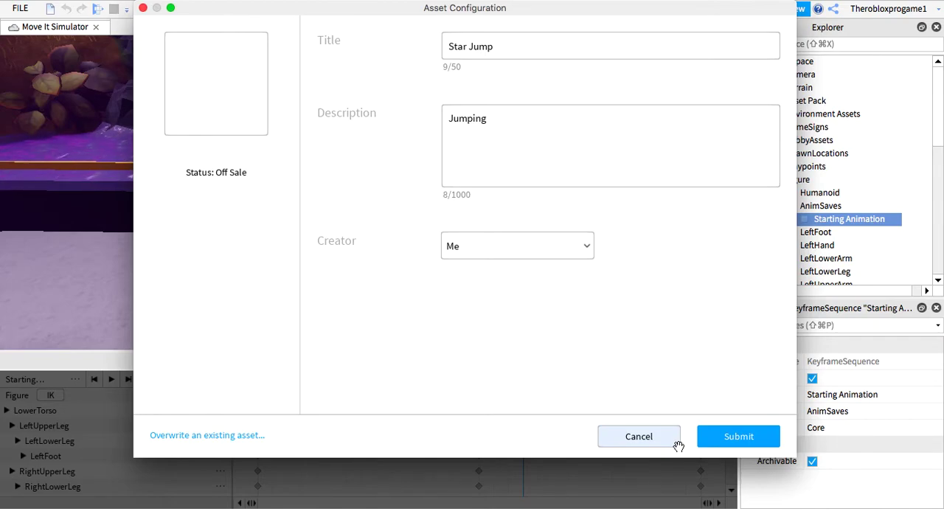
click(739, 436)
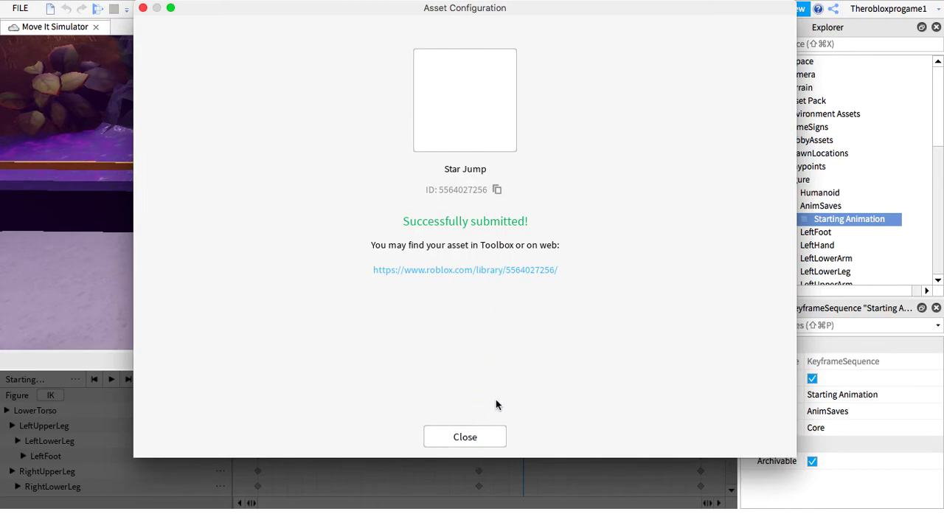
click(487, 438)
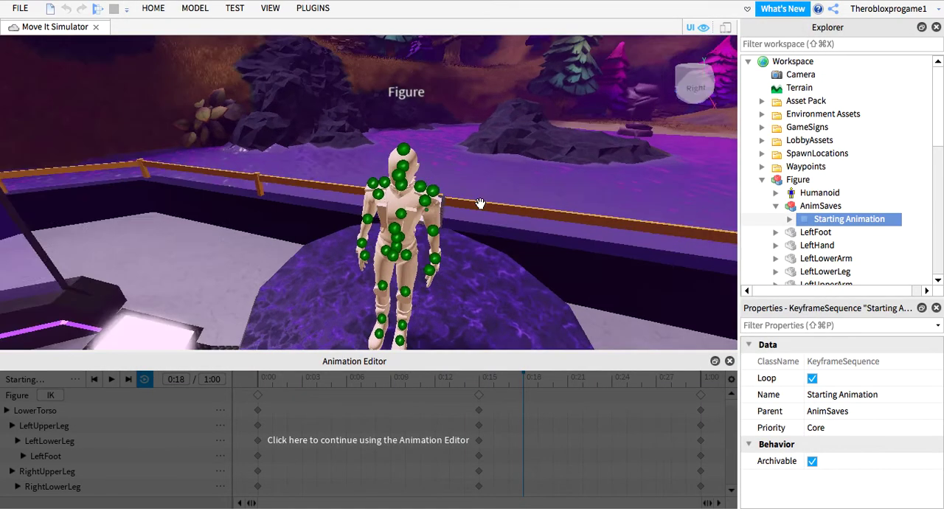
right_drag(480, 204, 486, 205)
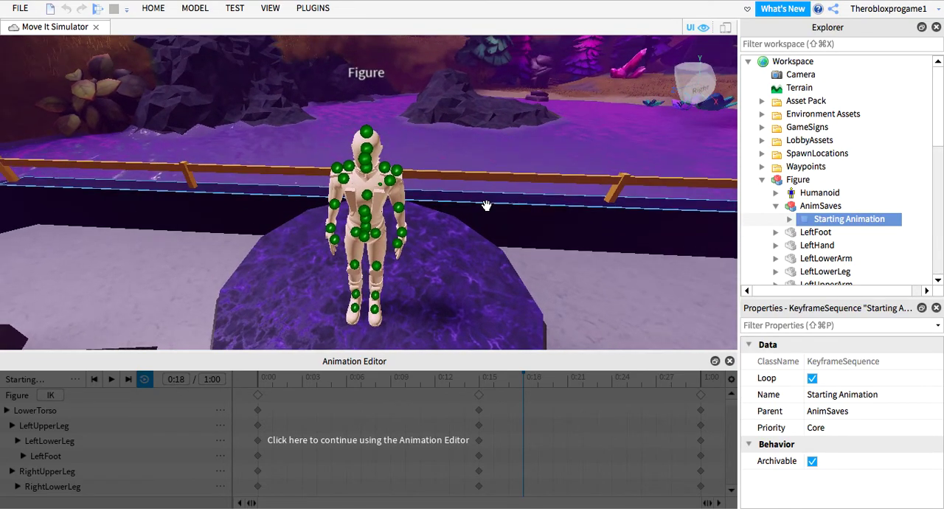